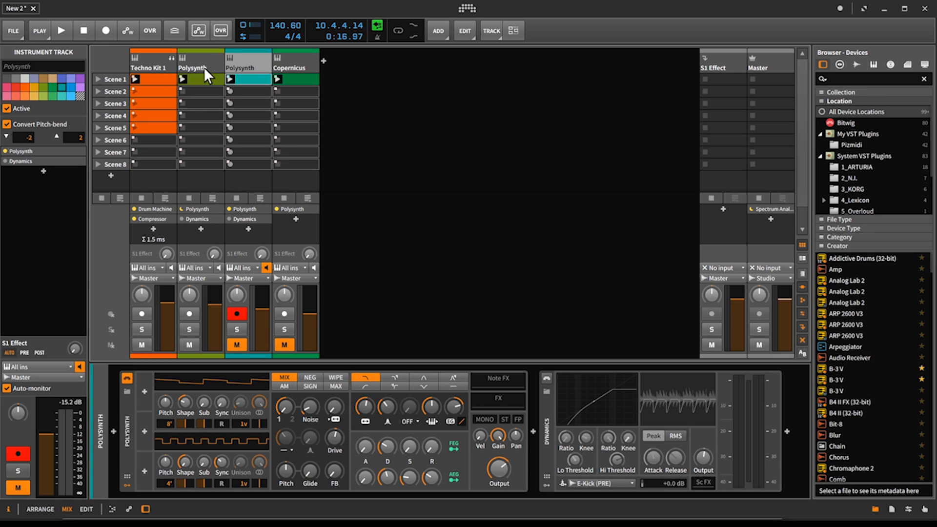
Show the Techno Kit 1 track's devices and audition the E-Kick pad in its Drum Machine
left_click(157, 62)
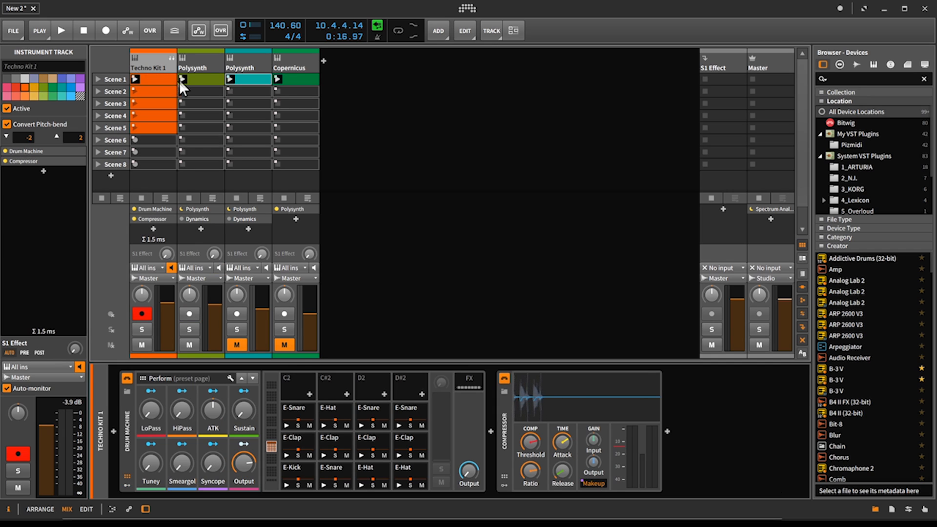
double_click(150, 63)
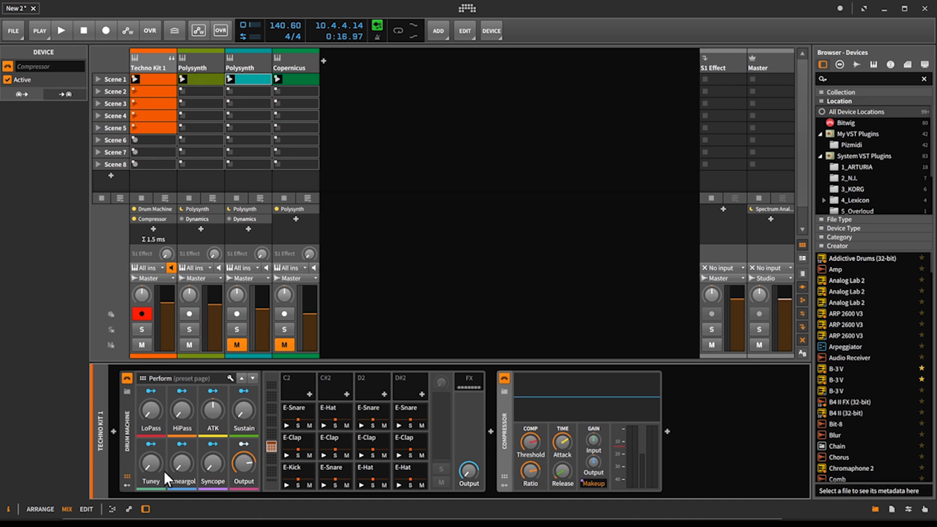
left_click(286, 484)
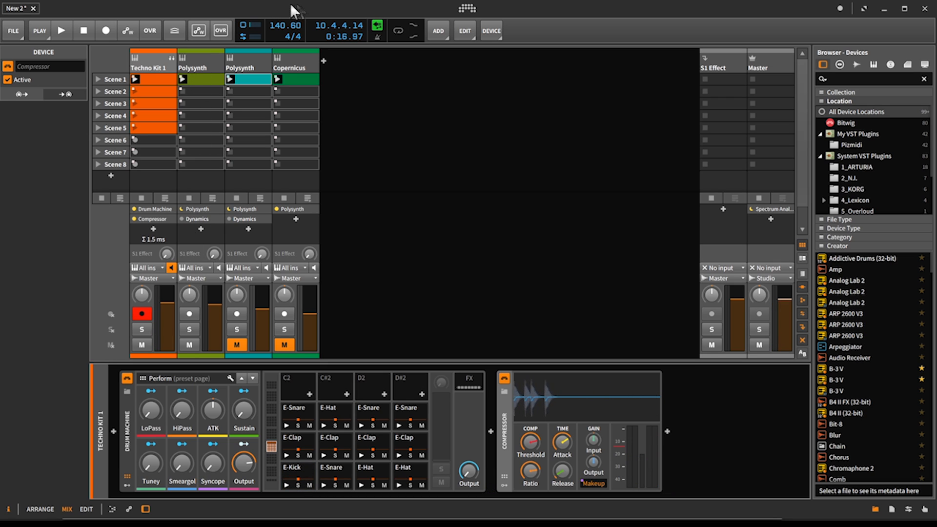
Play the clips, inspect the first Polysynth track's devices and the Master track's Spectrum Analyzer for kick and bass overlap, and stop playback
key("space")
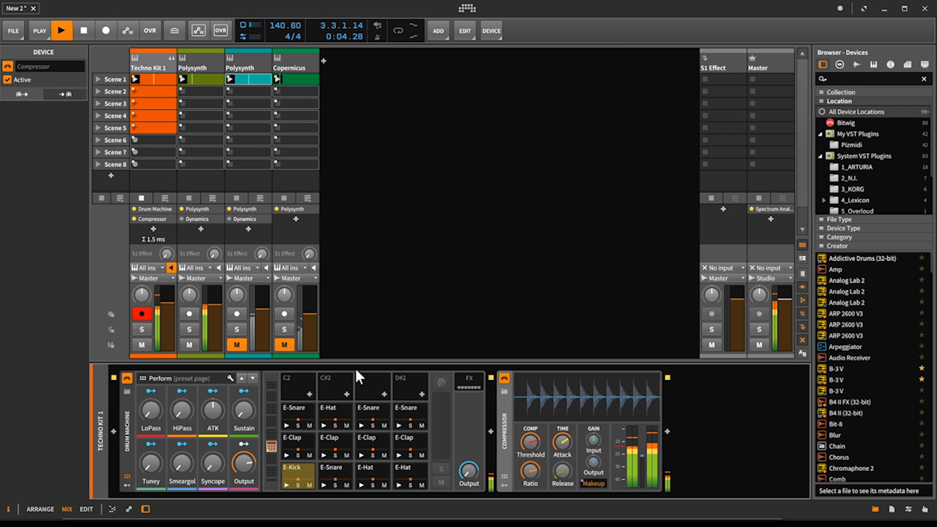
left_click(193, 65)
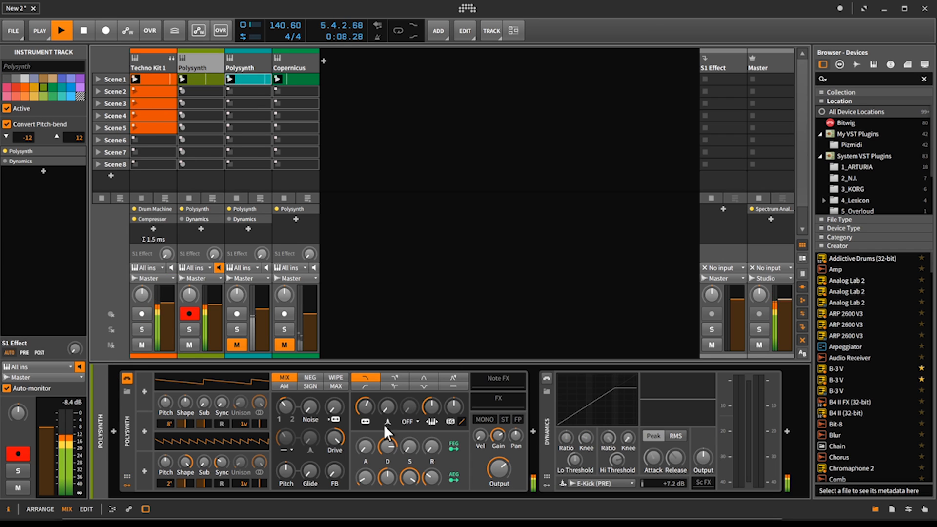
mouse_move(367, 404)
left_mouse_down()
mouse_move(367, 424)
mouse_move(369, 414)
left_mouse_up()
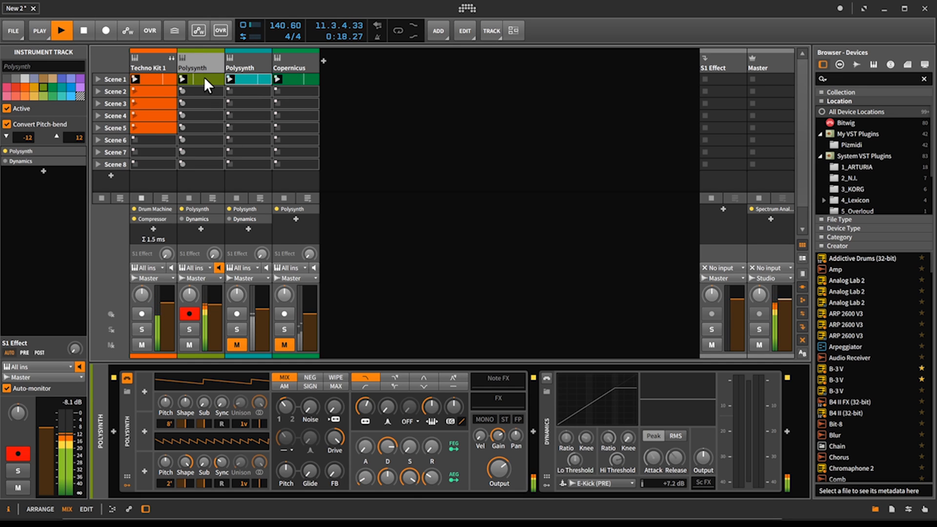
left_click(770, 62)
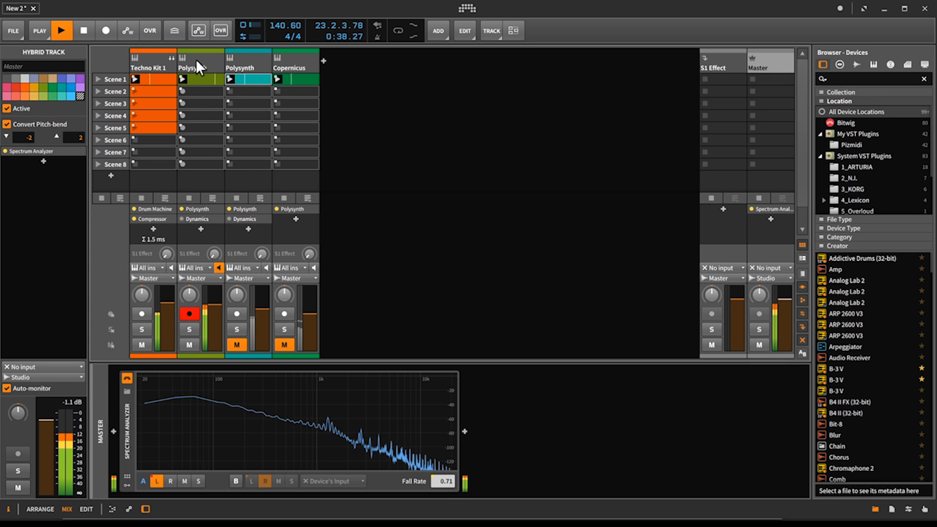
key("space")
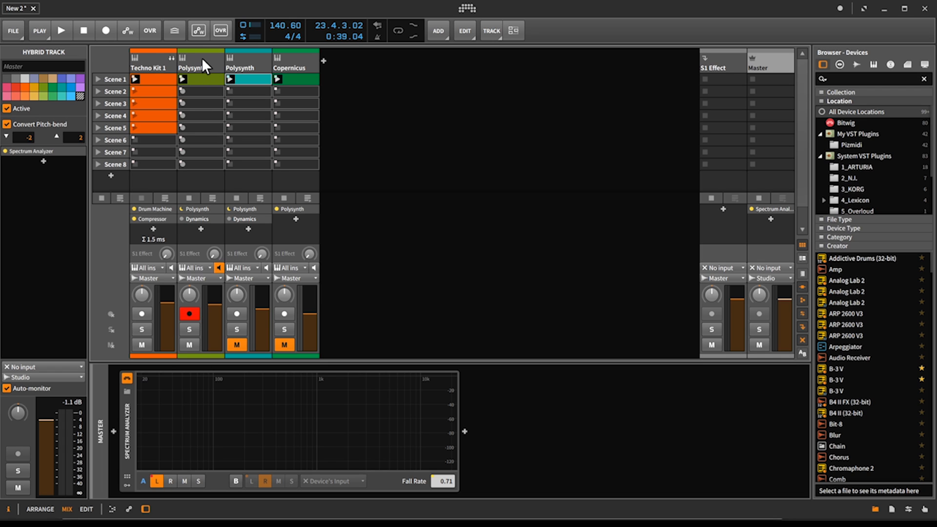
Activate Dynamics on the first Polysynth track and set its sidechain source to E-Kick (PRE) from Techno Kit 1's Drum Machine chains
left_click(201, 61)
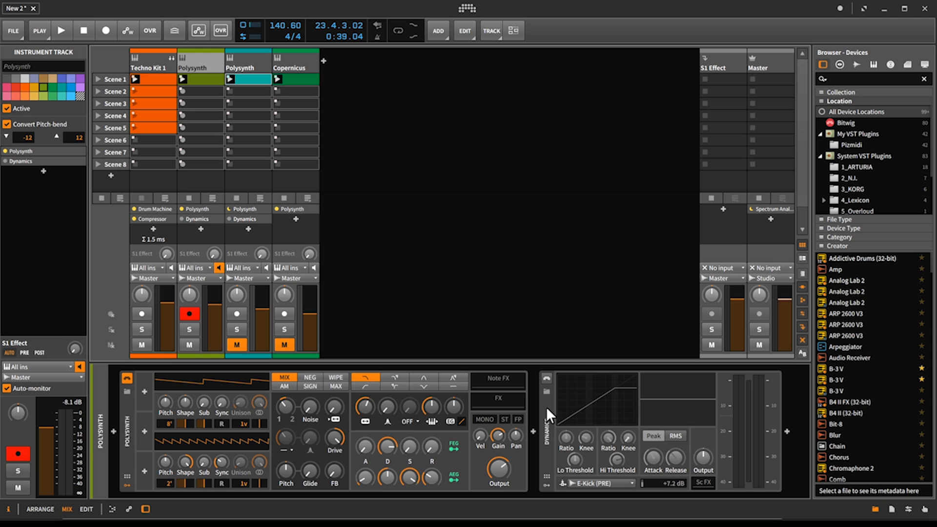
left_click(545, 376)
left_click(578, 483)
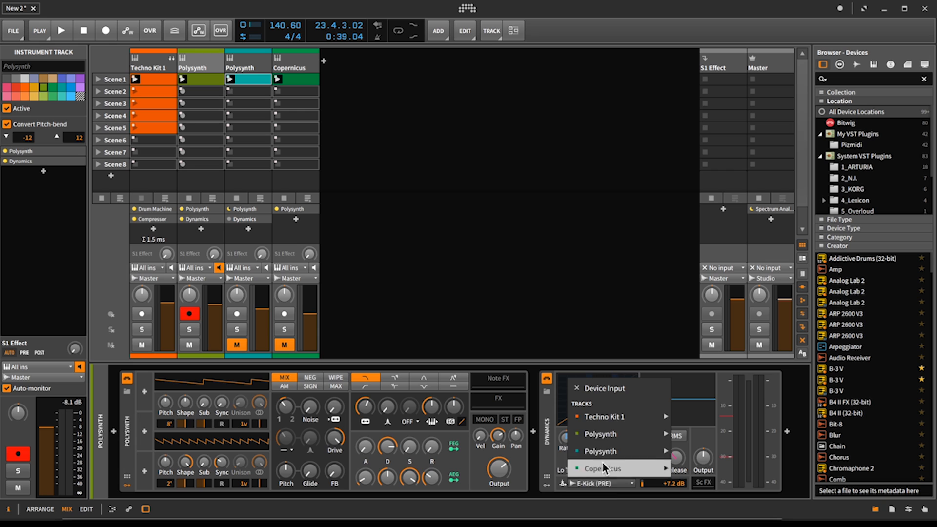
mouse_move(598, 419)
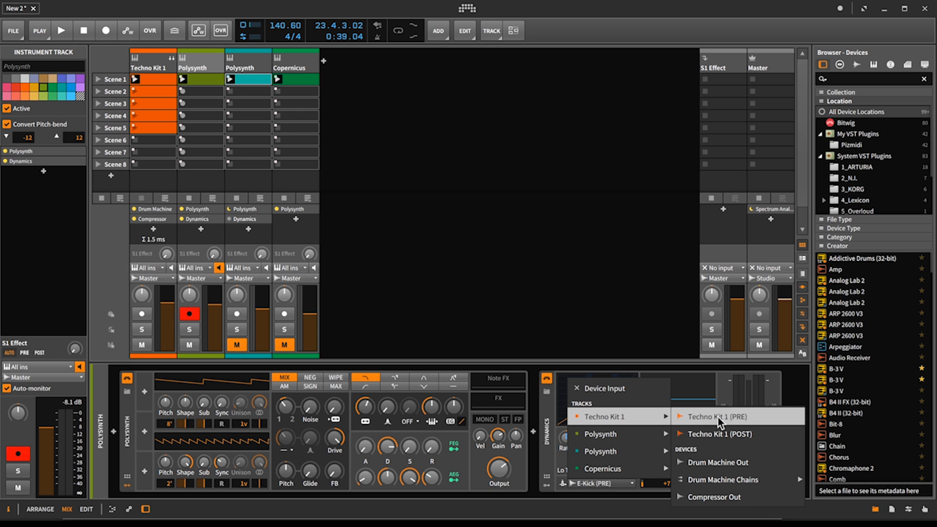
mouse_move(724, 478)
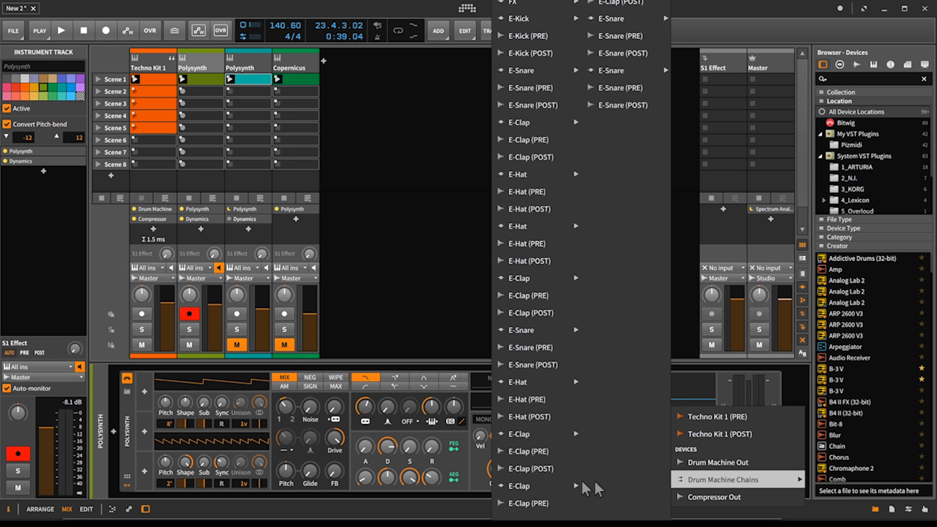
left_click(531, 35)
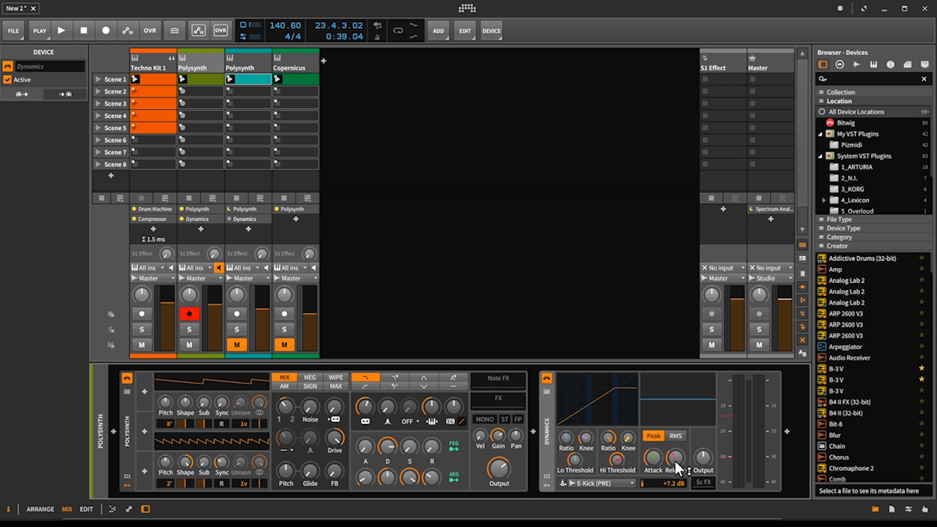
Play the clips and compare the first Polysynth track with Dynamics off and on while watching the Master's Spectrum Analyzer, and stop playback
mouse_move(675, 461)
key("space")
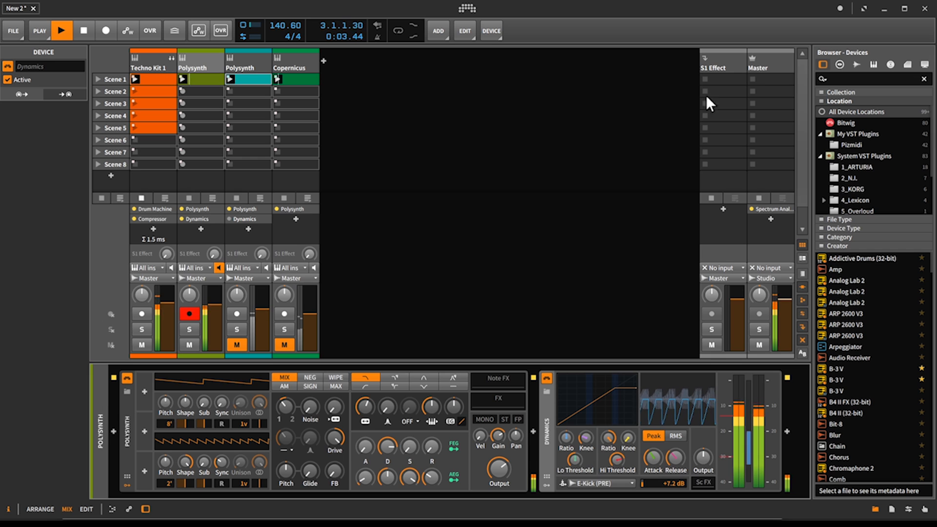
left_click(773, 61)
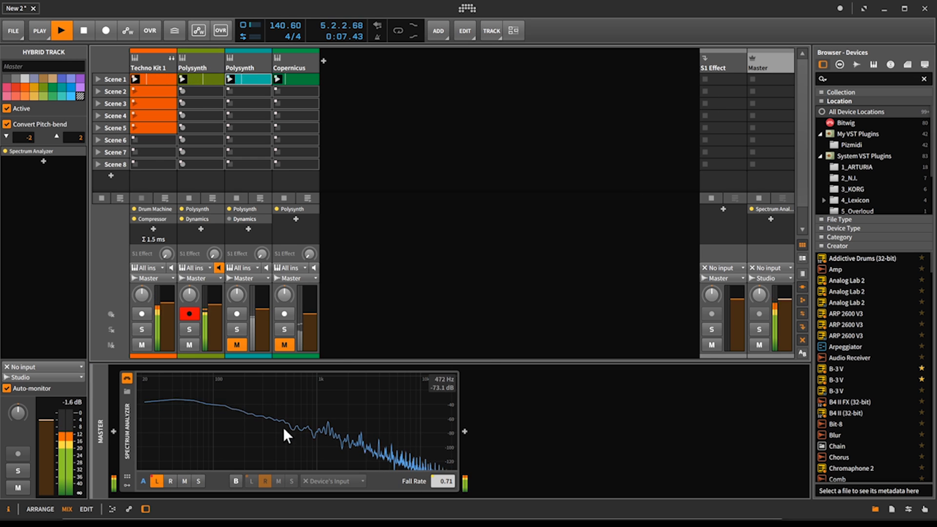
left_click(182, 219)
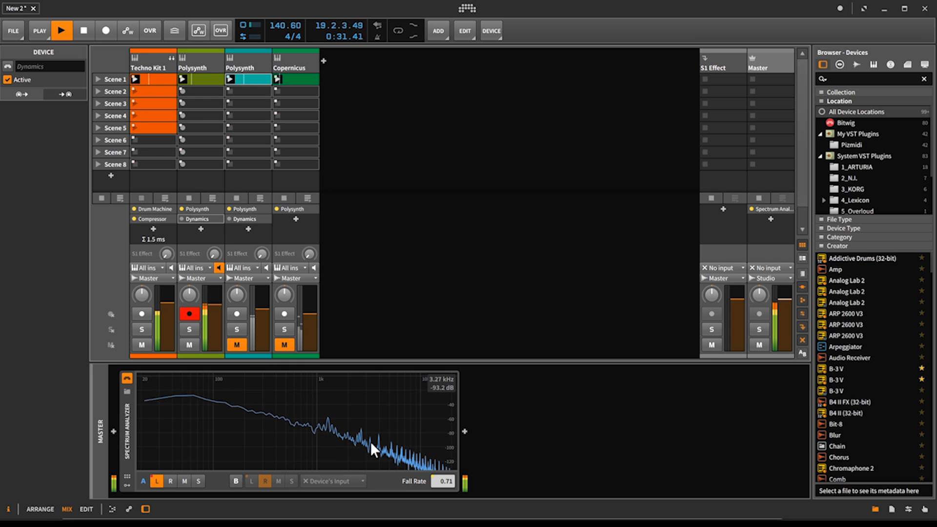
left_click(182, 218)
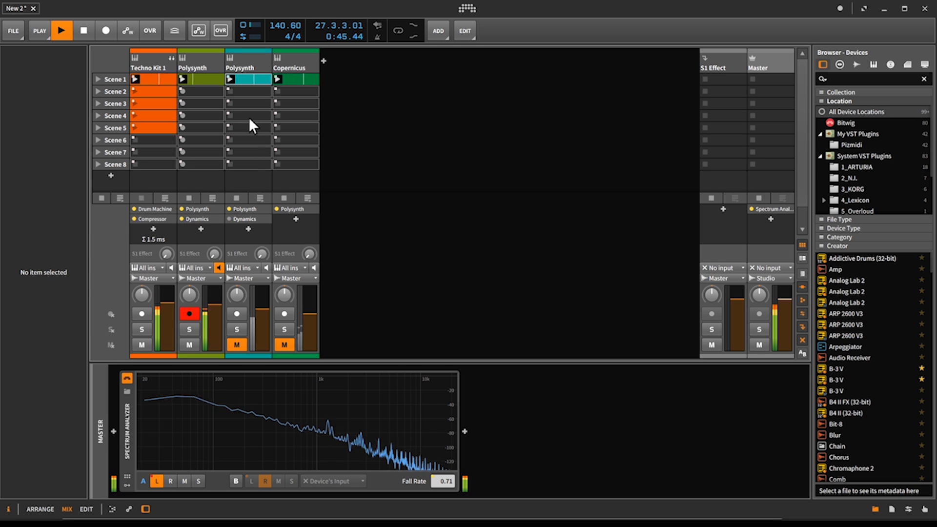
key("space")
Unmute the second Polysynth track, activate its Dynamics device during playback to hear the sidechain compression, and stop
left_click(236, 344)
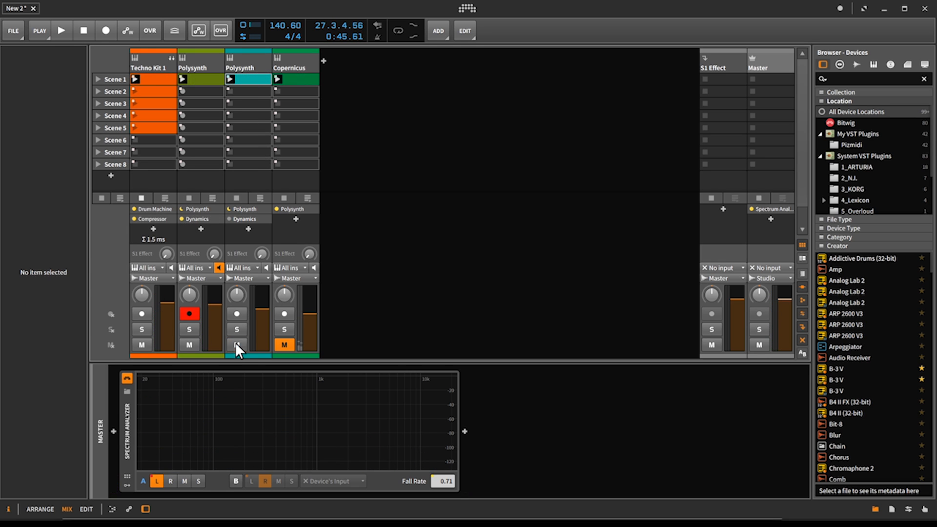
left_click(246, 63)
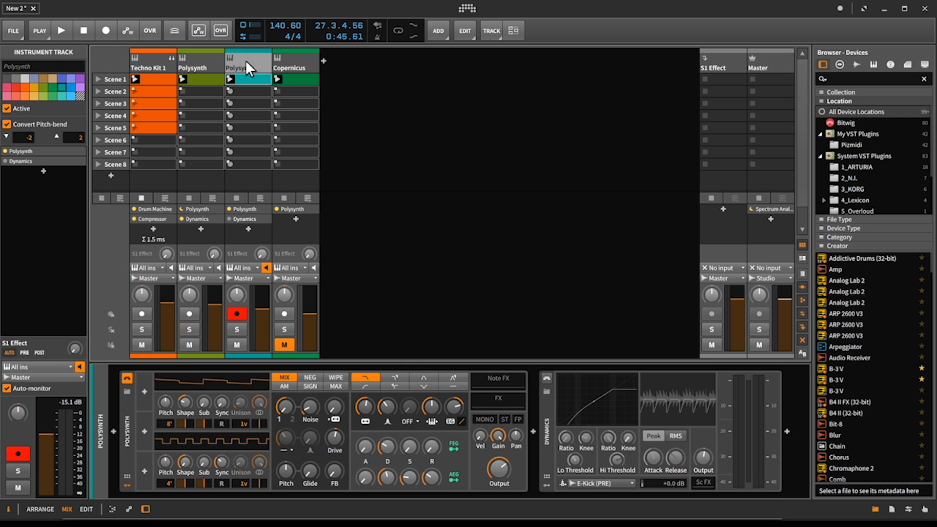
key("space")
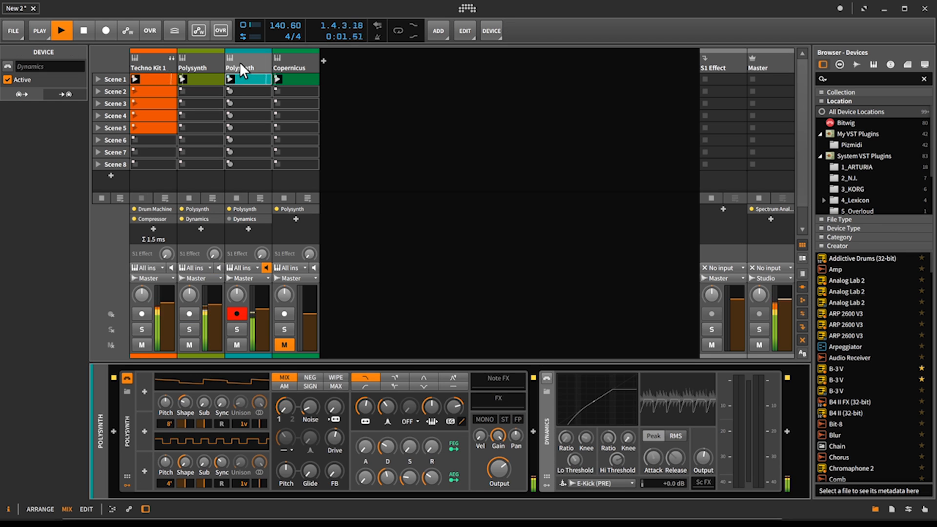
left_click(546, 377)
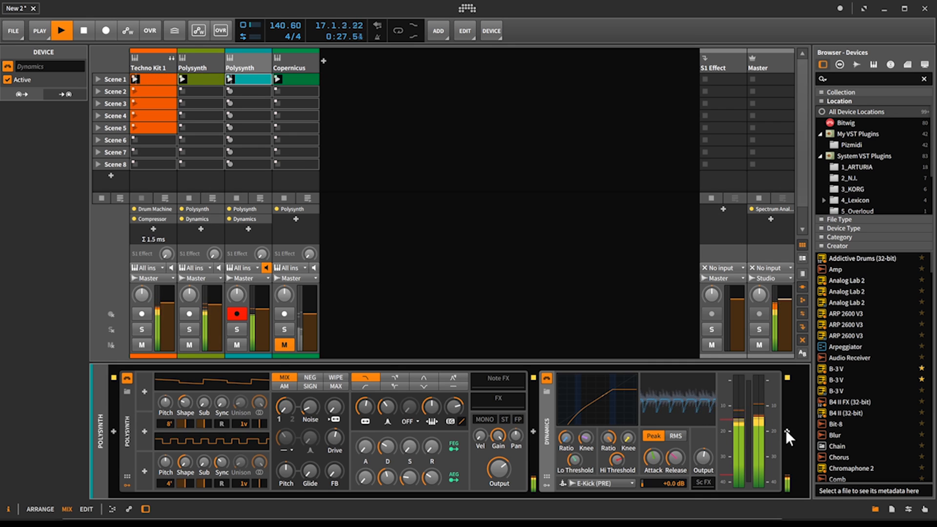
key("space")
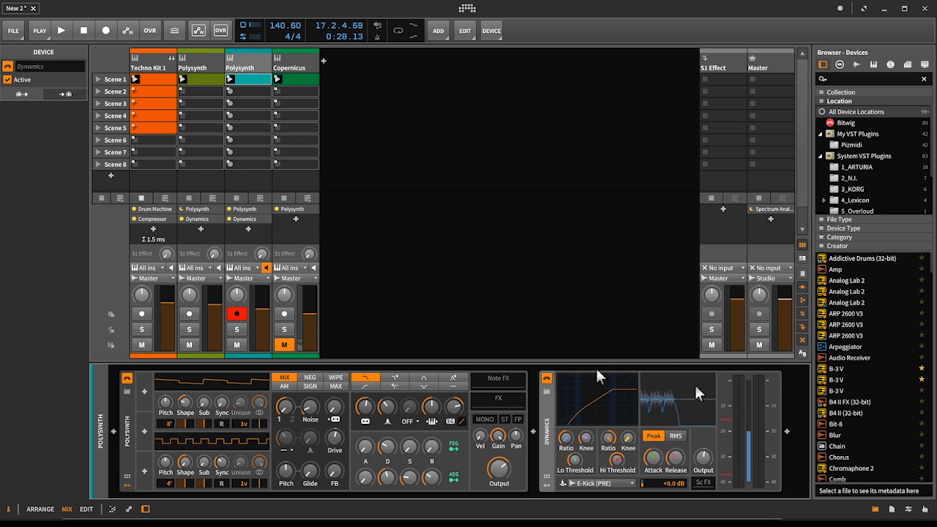
Insert an EQ-5 device after Dynamics on the second Polysynth track
left_click(786, 430)
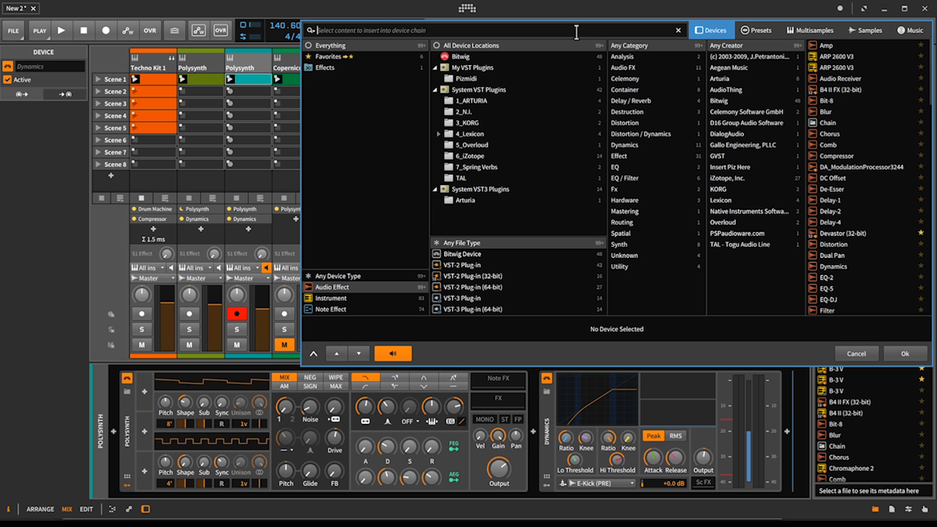
type("eq")
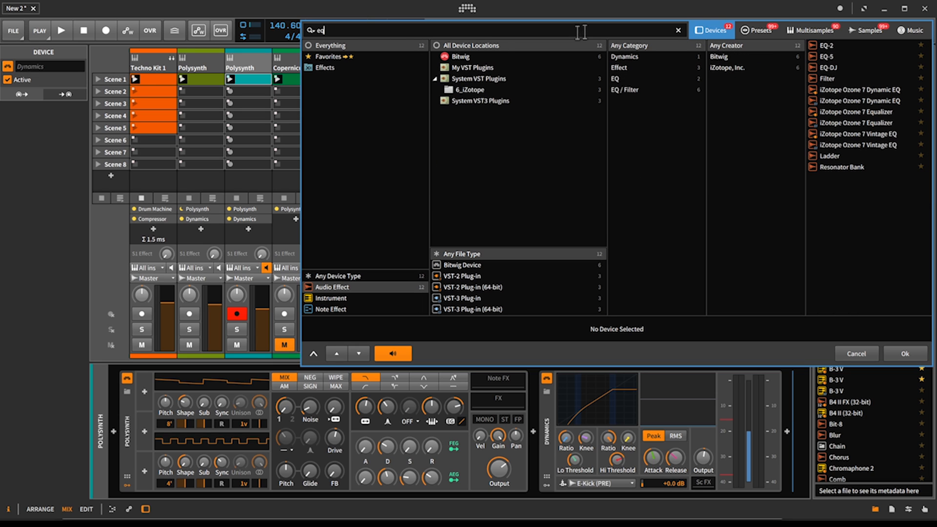
left_click(827, 47)
left_click(828, 56)
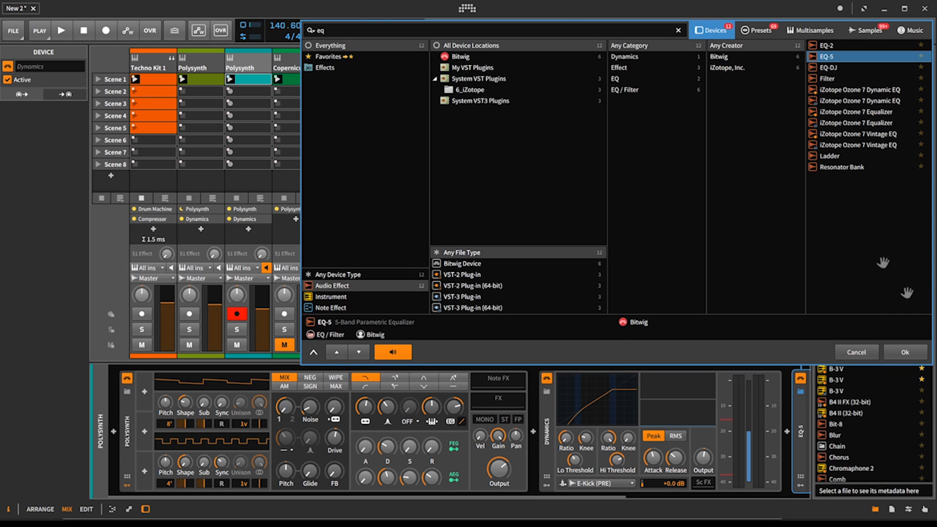
left_click(905, 353)
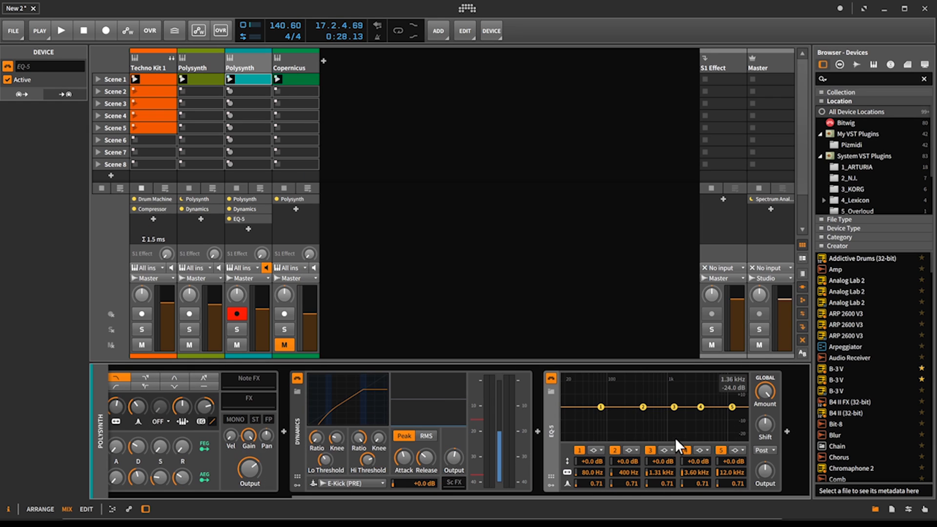
Make band 1 of the EQ-5 a high-pass filter and set its cutoff to about 162 Hz while listening to the clips
left_click(596, 450)
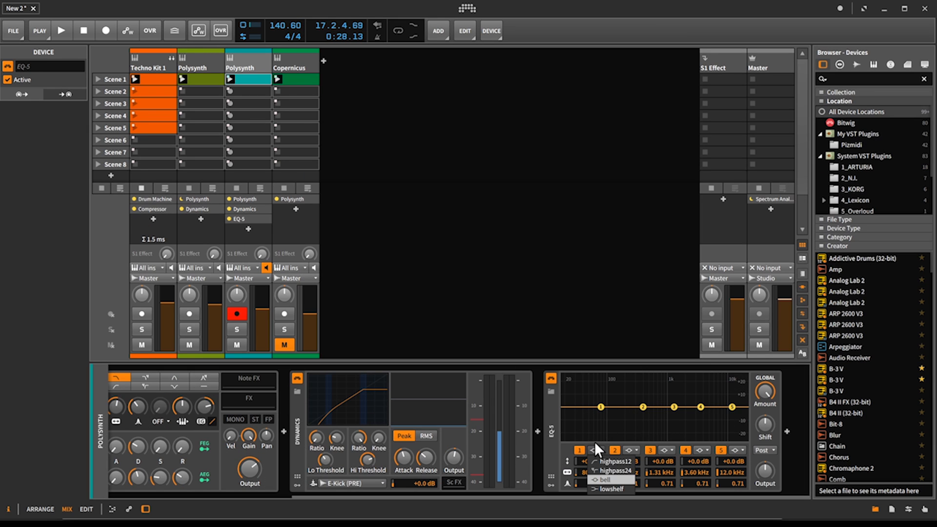
left_click(604, 471)
left_click_drag(598, 406, 614, 407)
key("space")
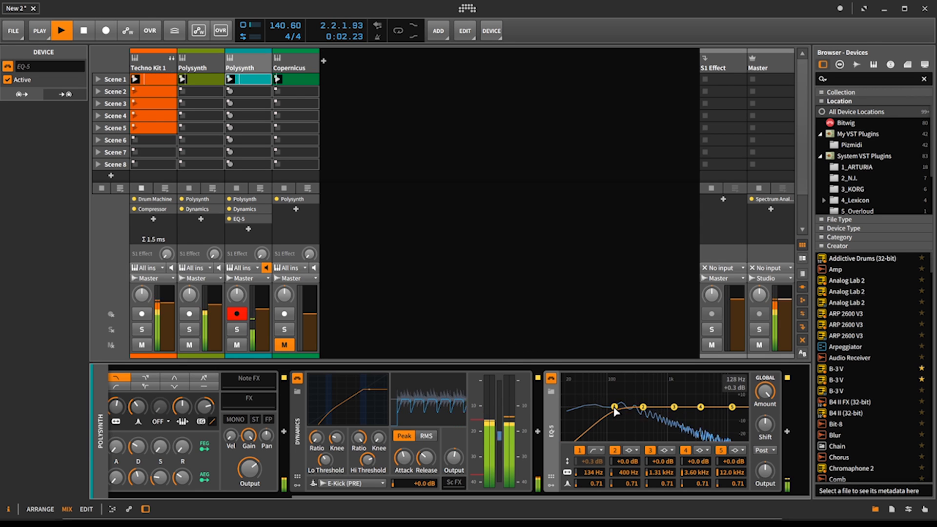
left_click_drag(614, 406, 618, 409)
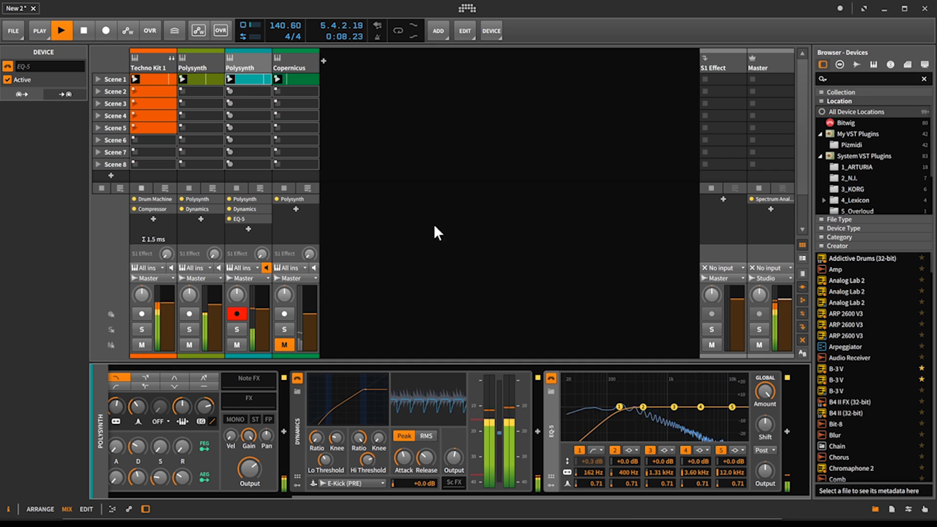
key("space")
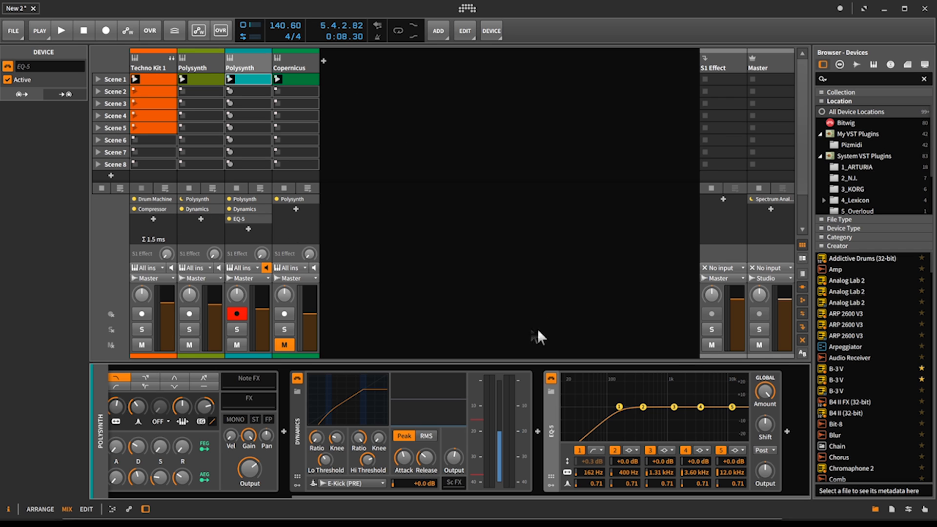
Briefly play the clips with the EQ-5 active, select the Dynamics device, and mute the second Polysynth track
key("space")
left_click(342, 442)
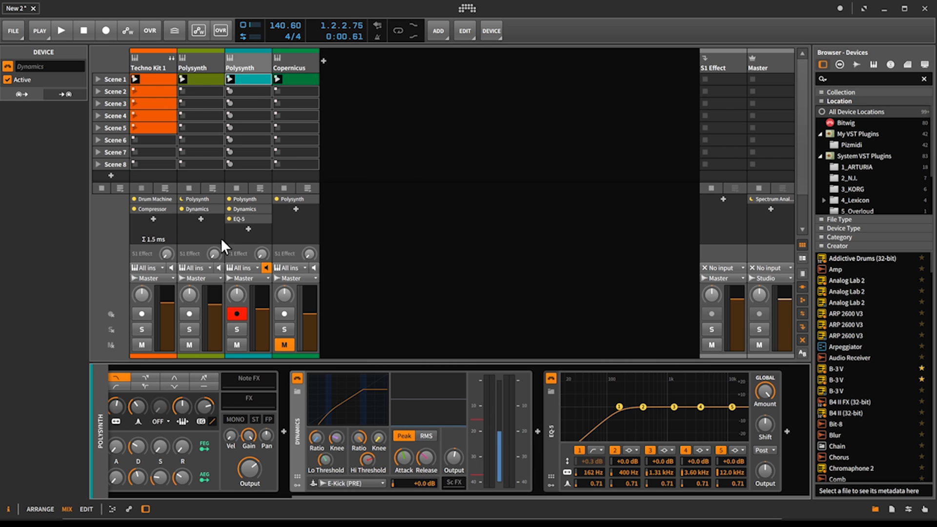
left_click(205, 233)
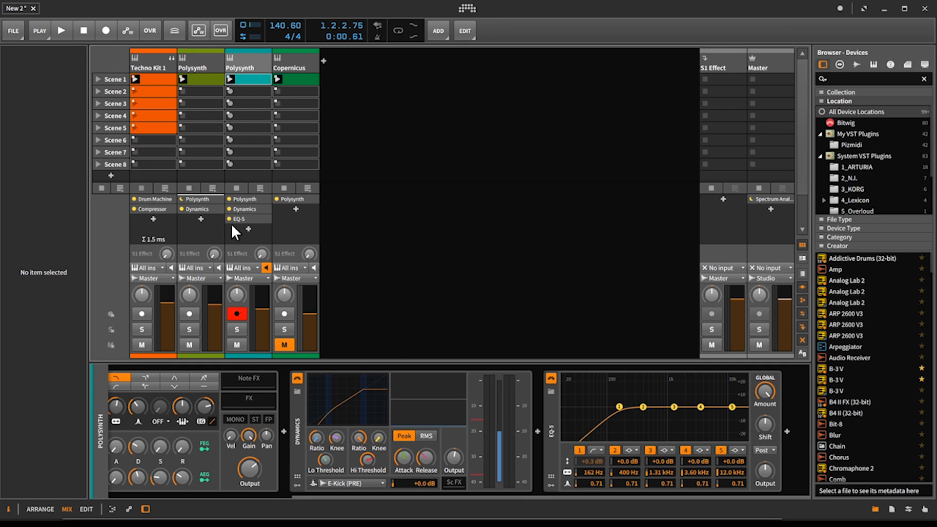
left_click(237, 344)
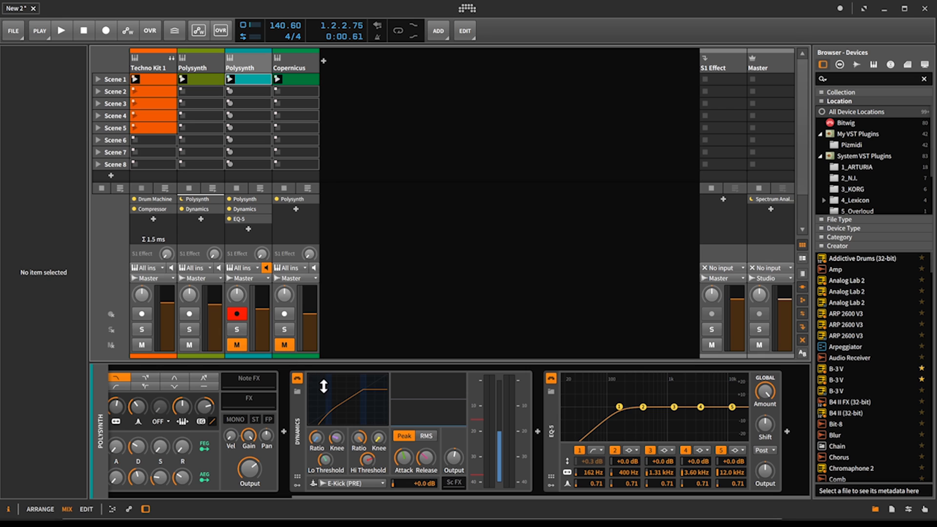
Bypass Dynamics and EQ-5 on the second Polysynth track and switch them back on
left_click(297, 376)
left_click(550, 378)
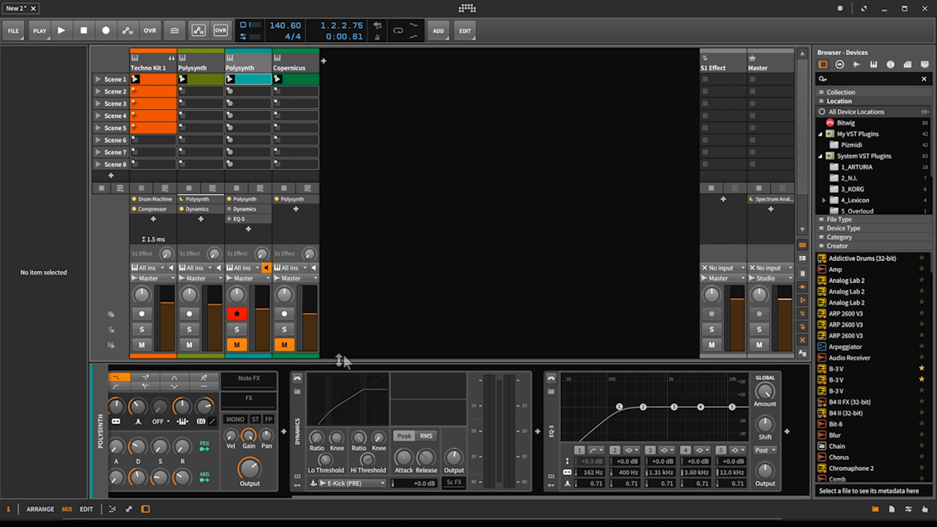
left_click(296, 377)
left_click(550, 378)
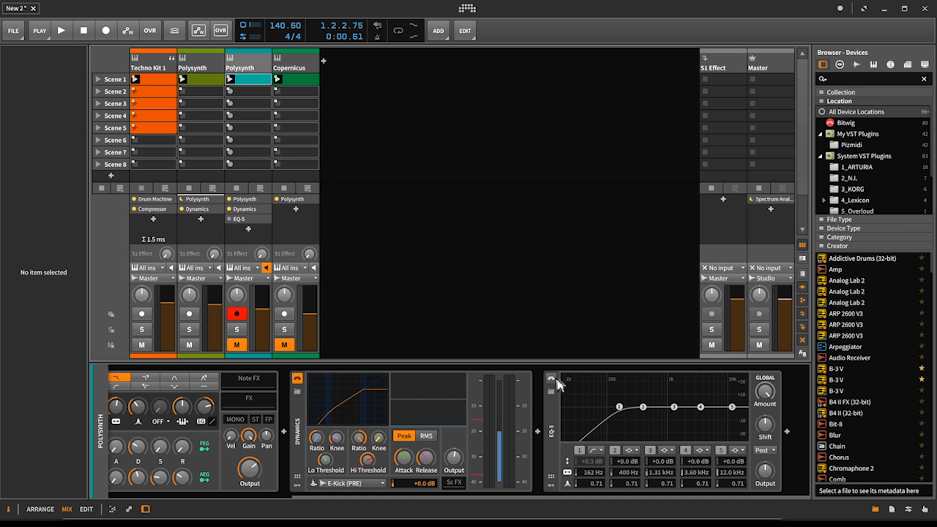
Bypass Dynamics on the first Polysynth track and insert an Audio Sidechain modulator in its Polysynth device
left_click(195, 61)
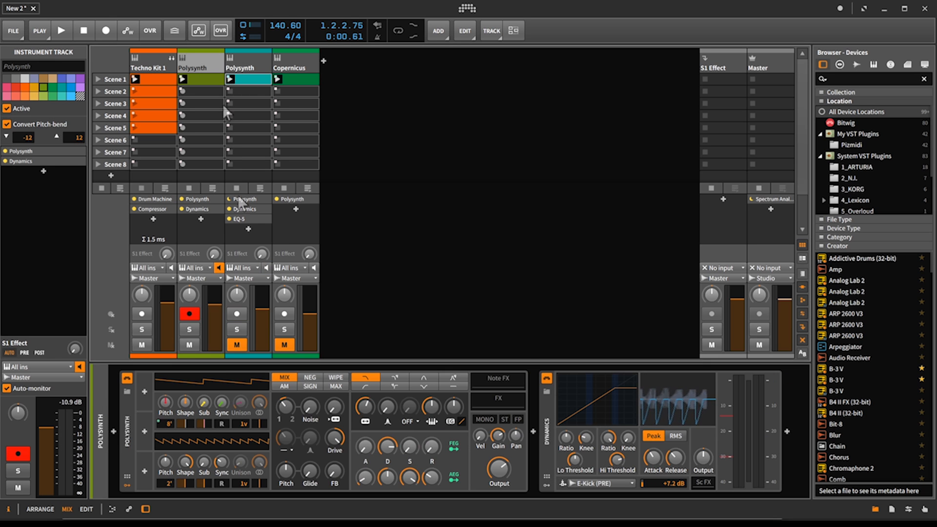
left_click(546, 378)
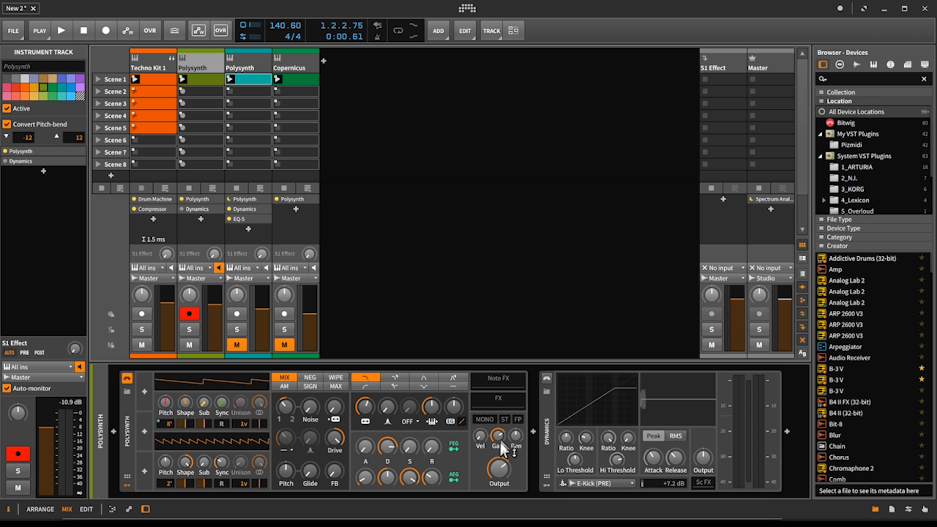
left_click(143, 391)
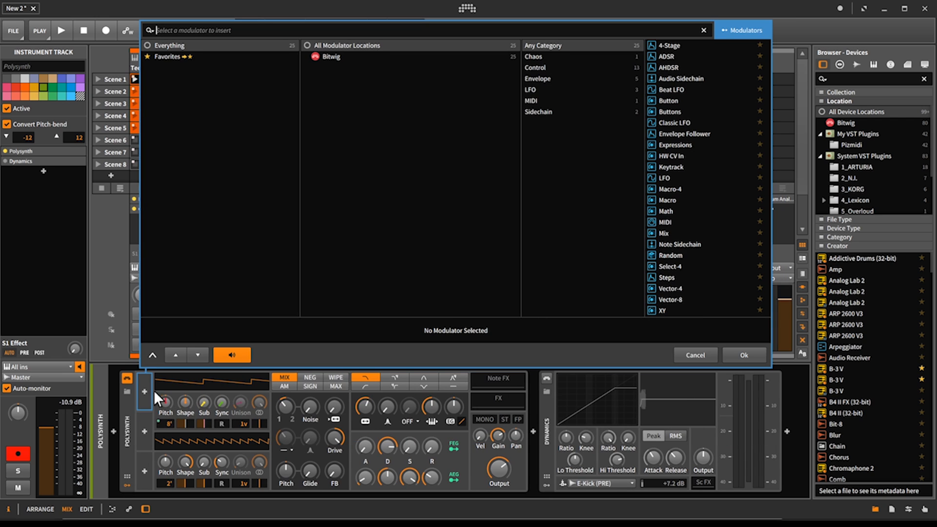
left_click(687, 244)
left_click(679, 243)
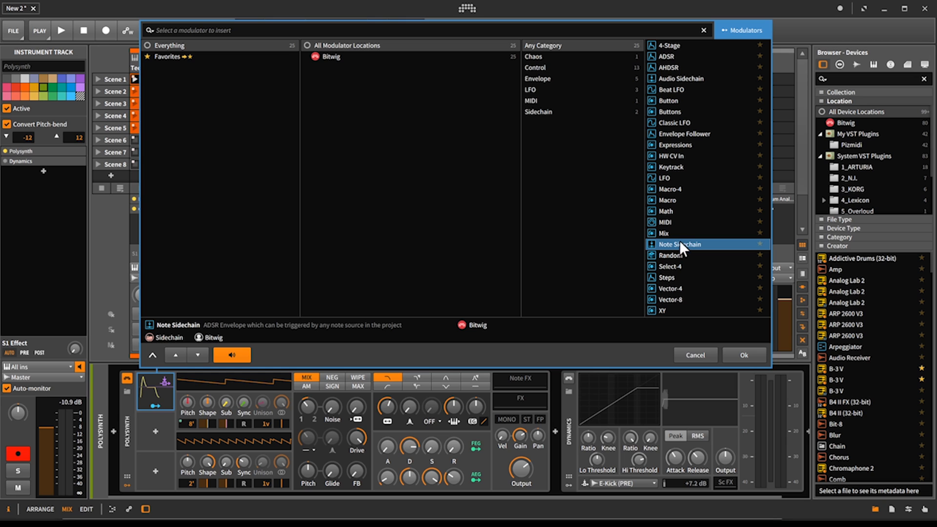
left_click(690, 66)
left_click(686, 76)
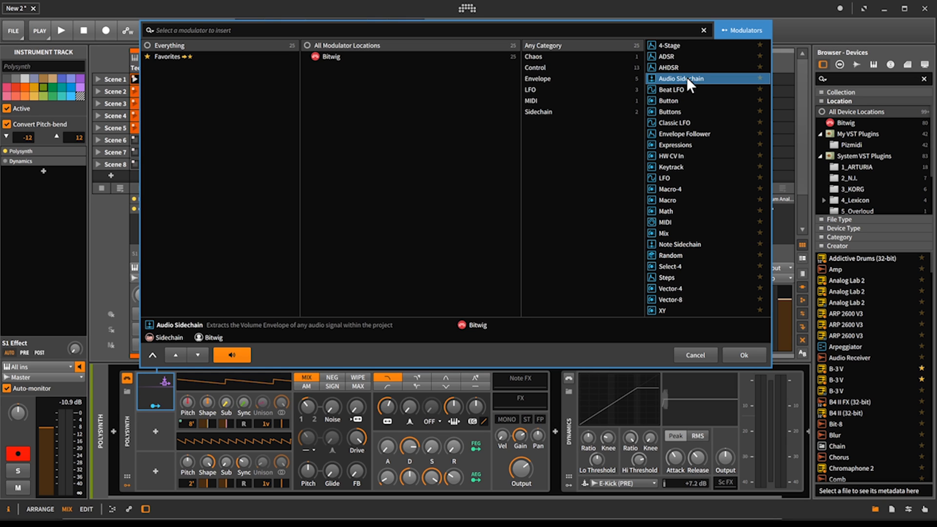
left_click(753, 351)
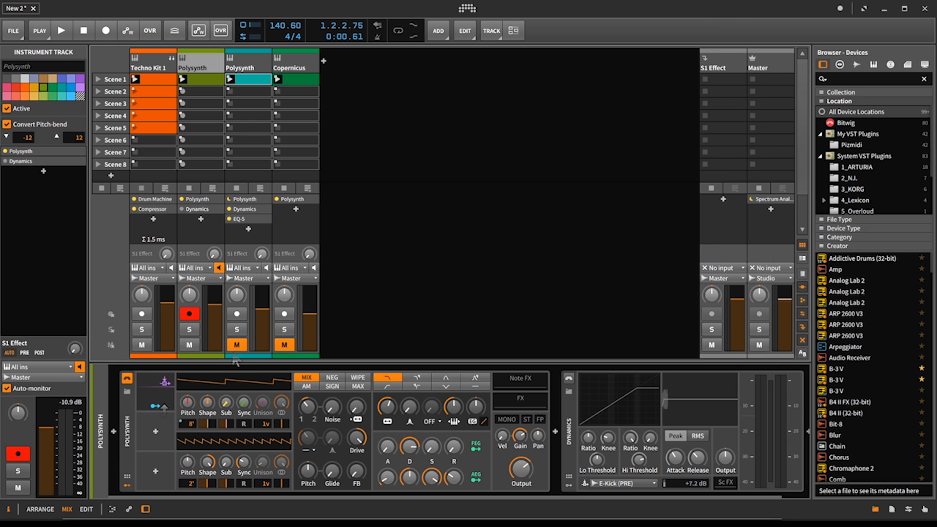
Set the Audio Sidechain source to the E-Kick (PRE) chain of Techno Kit 1 and shorten its release to about 17 ms
left_click(159, 389)
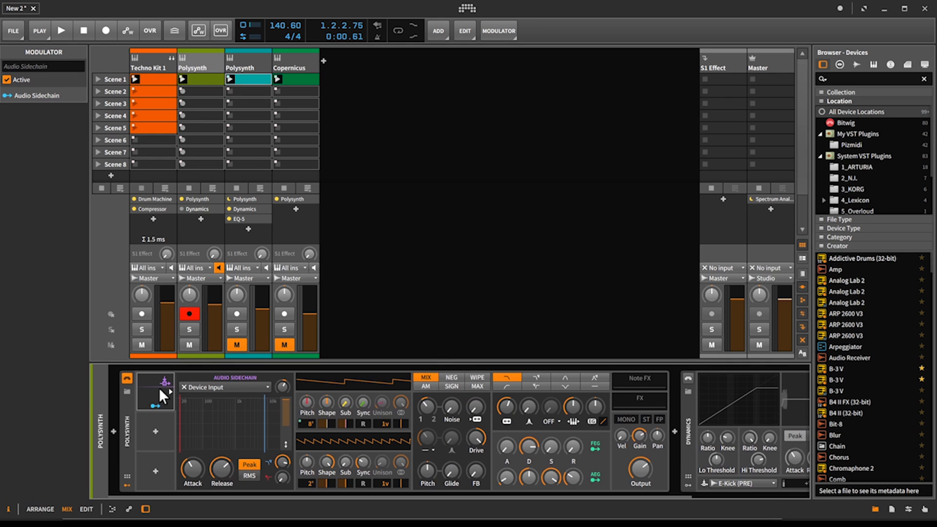
left_click(208, 387)
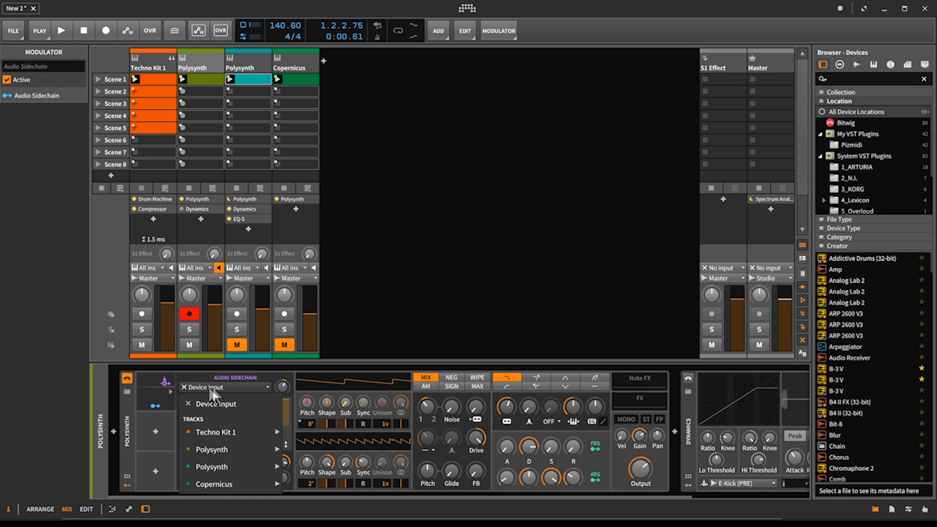
mouse_move(232, 431)
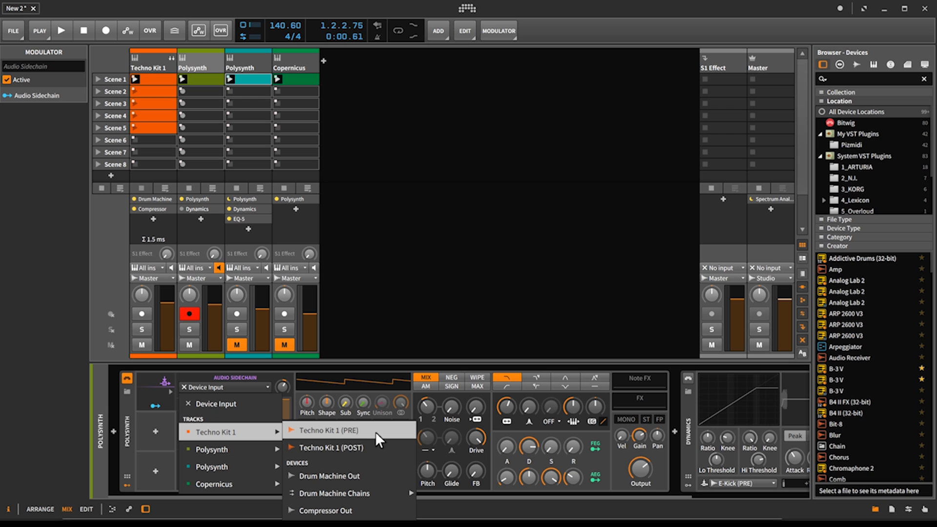
mouse_move(386, 494)
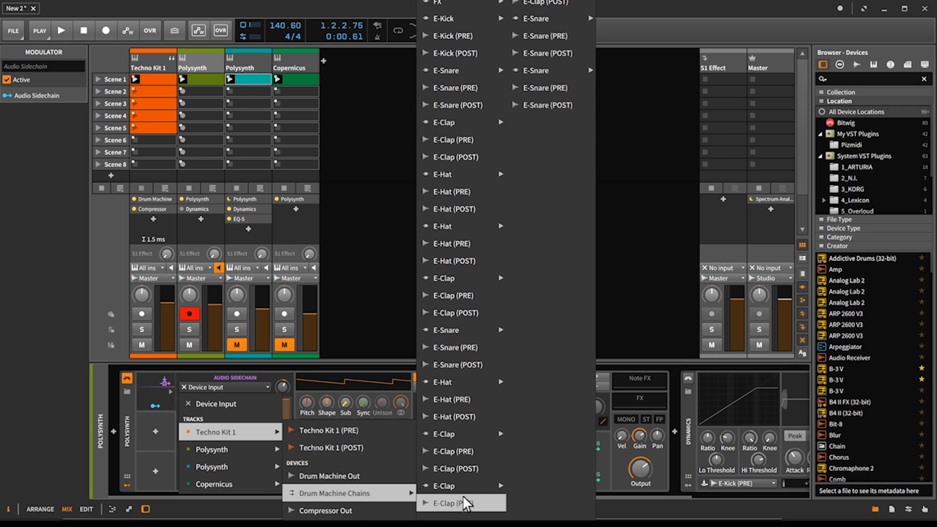
left_click(455, 35)
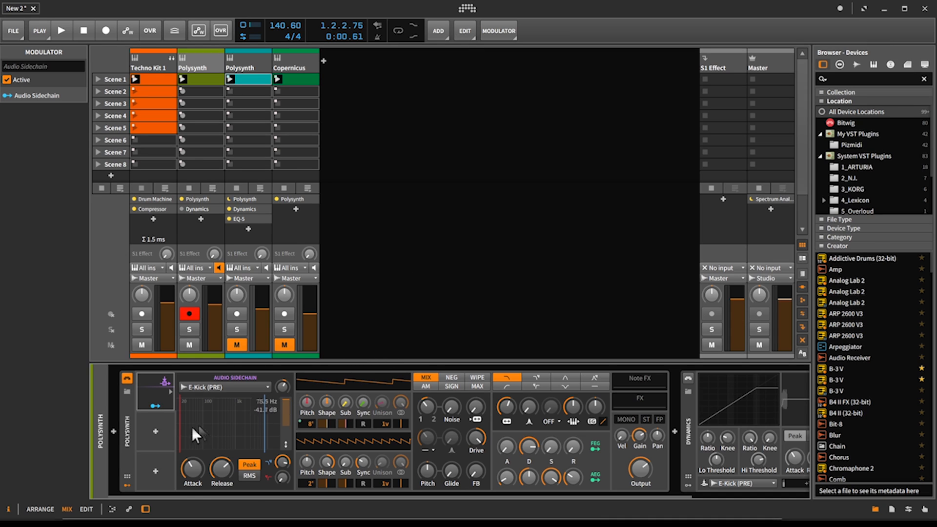
left_click_drag(222, 469, 221, 495)
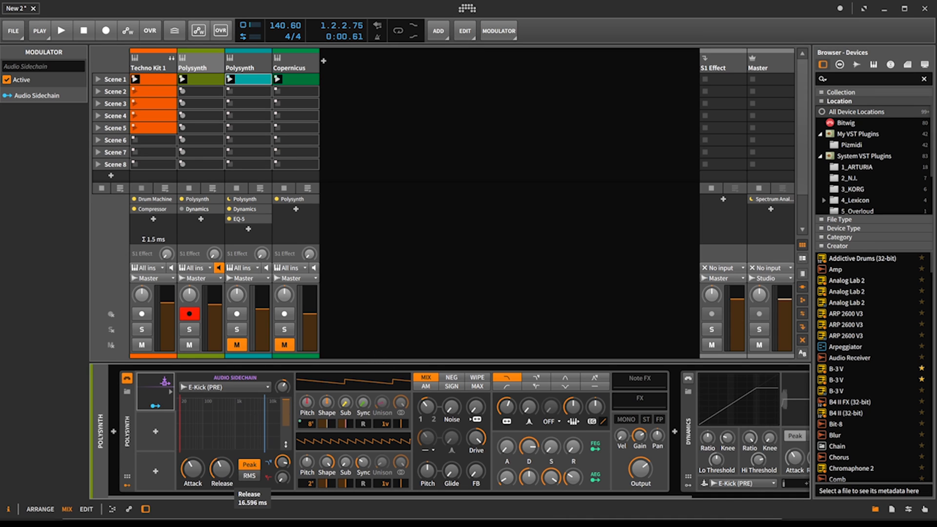
left_click_drag(222, 468, 221, 465)
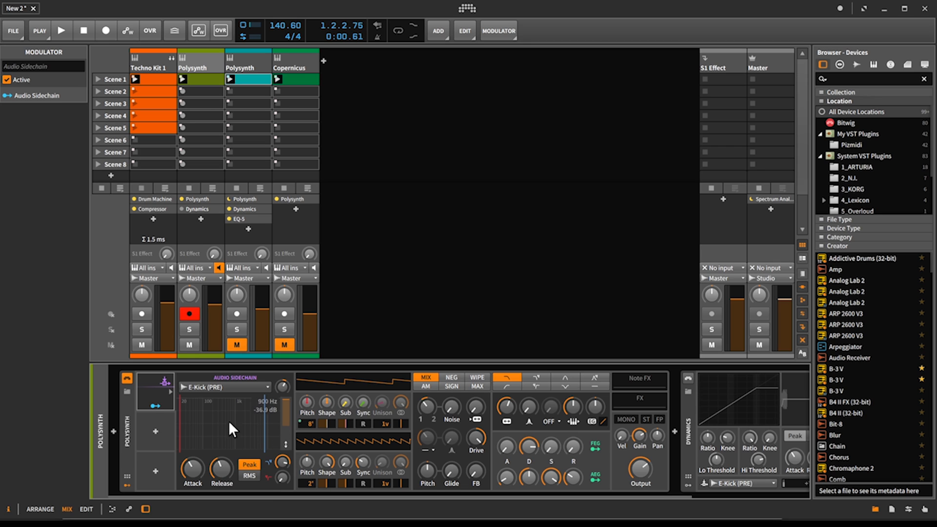
Map the Audio Sidechain to the Polysynth's Gain at -0.360, and deepen the modulation to -0.540 while the clips play
left_click(156, 405)
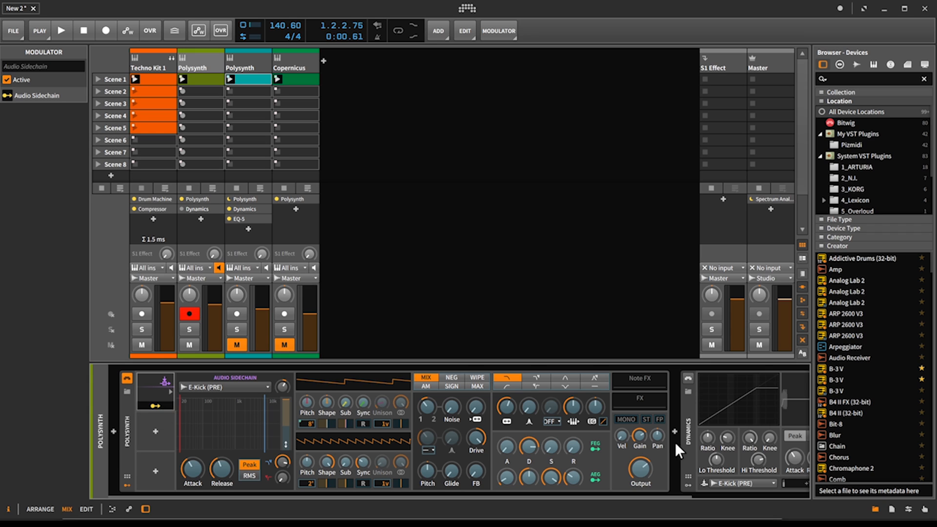
mouse_move(639, 432)
left_click_drag(642, 442, 642, 445)
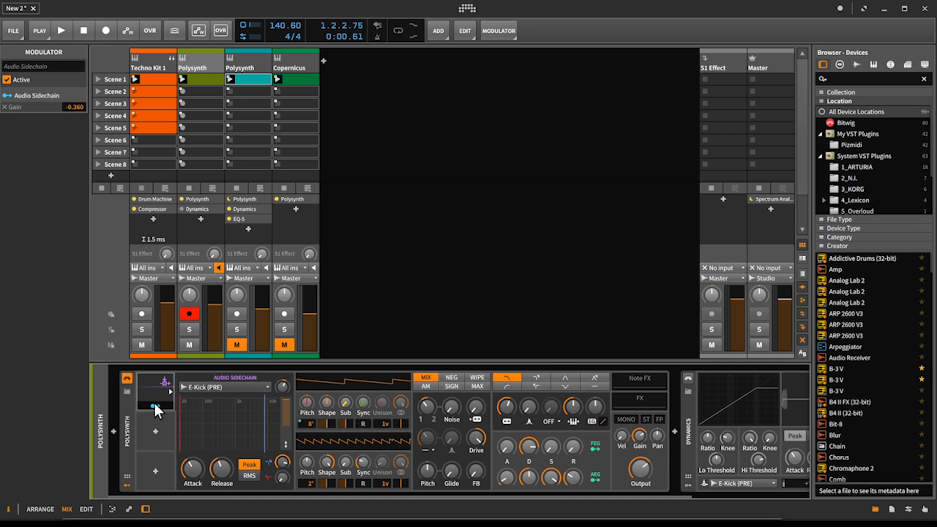
key("space")
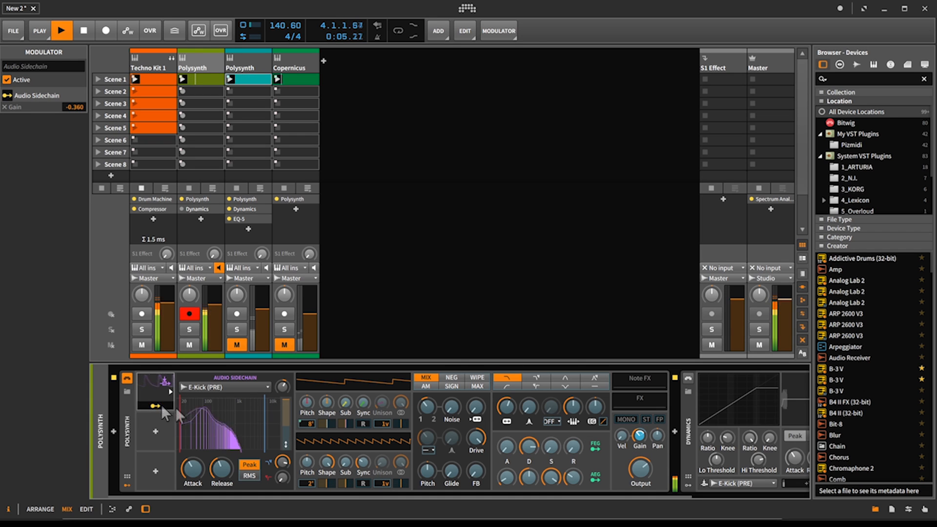
left_click_drag(639, 436, 639, 454)
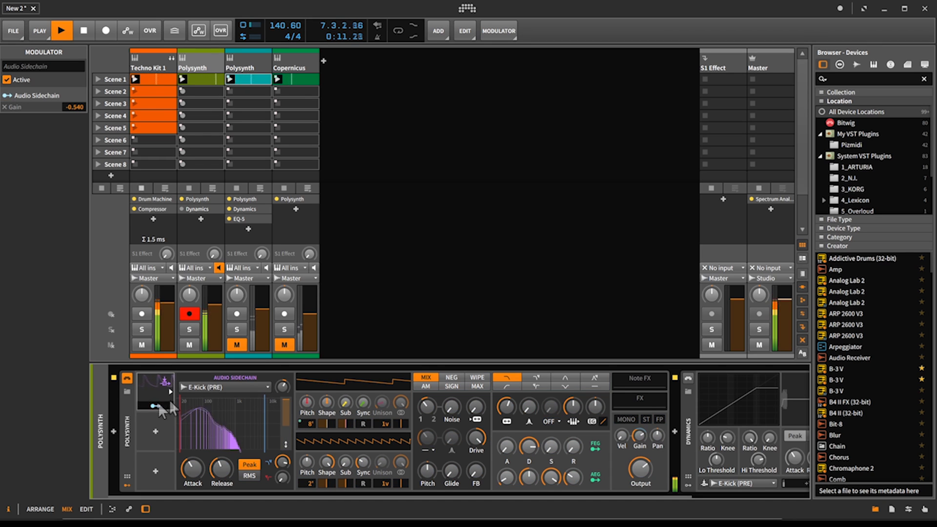
Adjust the Audio Sidechain's release and amount by ear during playback, bring the amount down to about zero, and stop
mouse_move(221, 470)
left_mouse_down()
mouse_move(221, 458)
mouse_move(187, 461)
mouse_move(187, 453)
mouse_move(187, 468)
mouse_move(221, 483)
mouse_move(221, 471)
left_mouse_up()
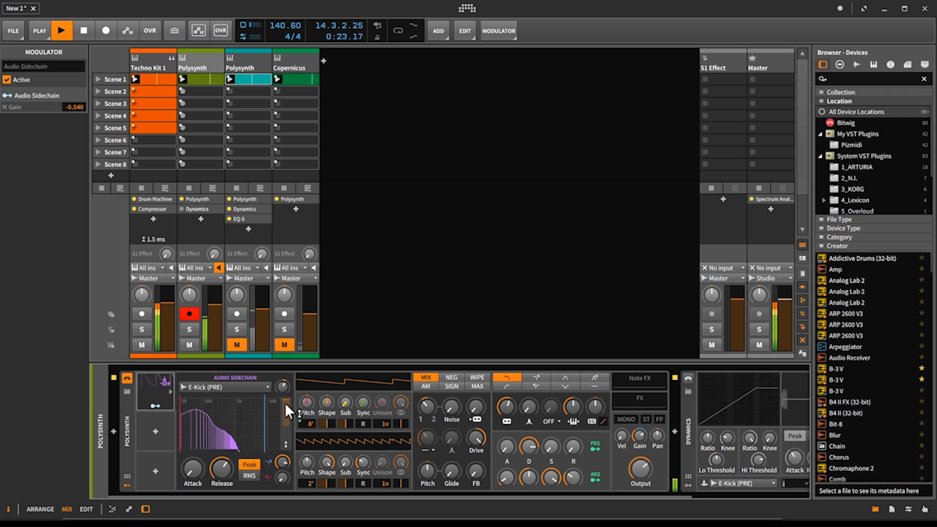
left_click_drag(285, 399, 283, 375)
left_click_drag(221, 470, 221, 476)
left_click_drag(283, 410, 283, 415)
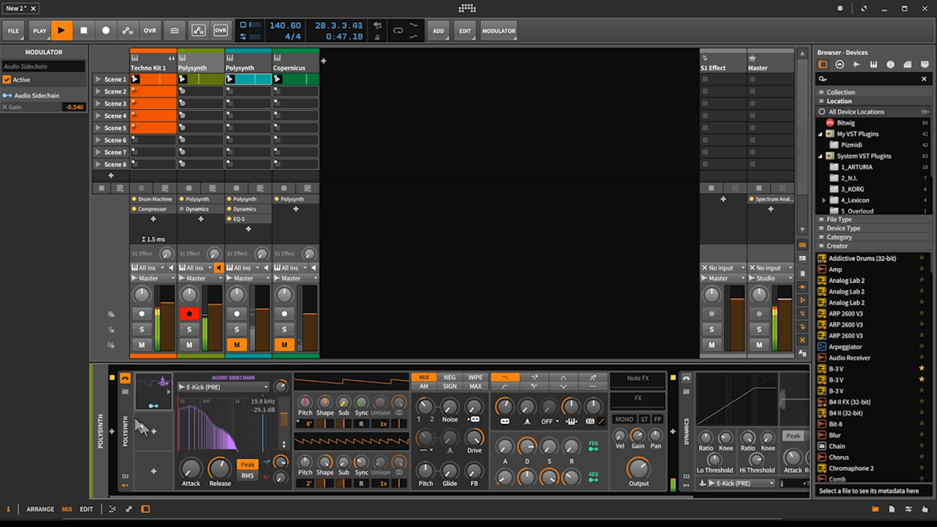
left_click(154, 387)
left_click(154, 387)
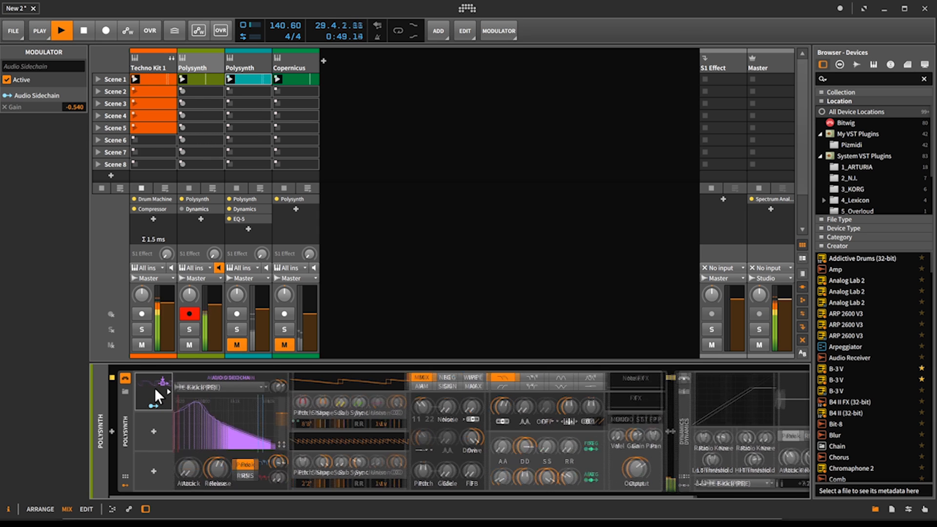
left_click_drag(282, 413, 285, 423)
key("space")
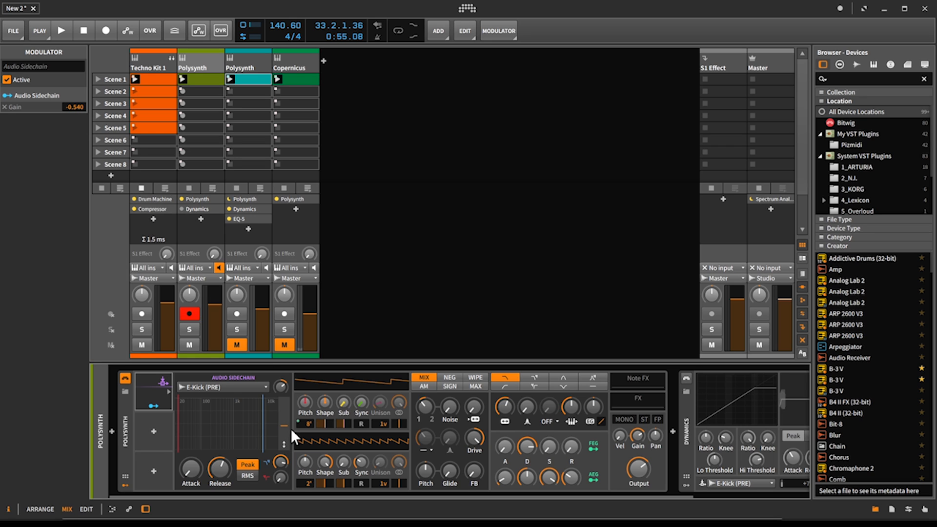
Compare both ducking methods by playing the clips with Dynamics on, and again with Dynamics bypassed and the Audio Sidechain amount raised
left_click(685, 380)
key("space")
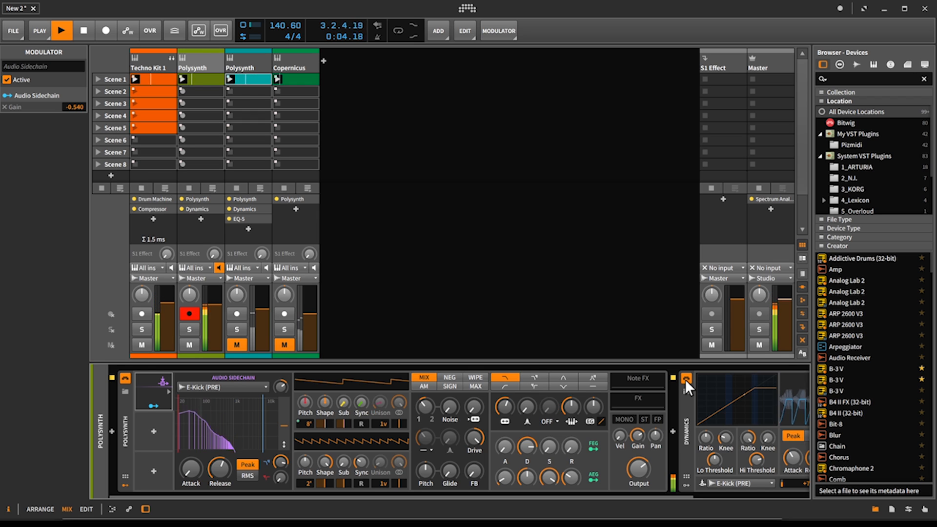
key("space")
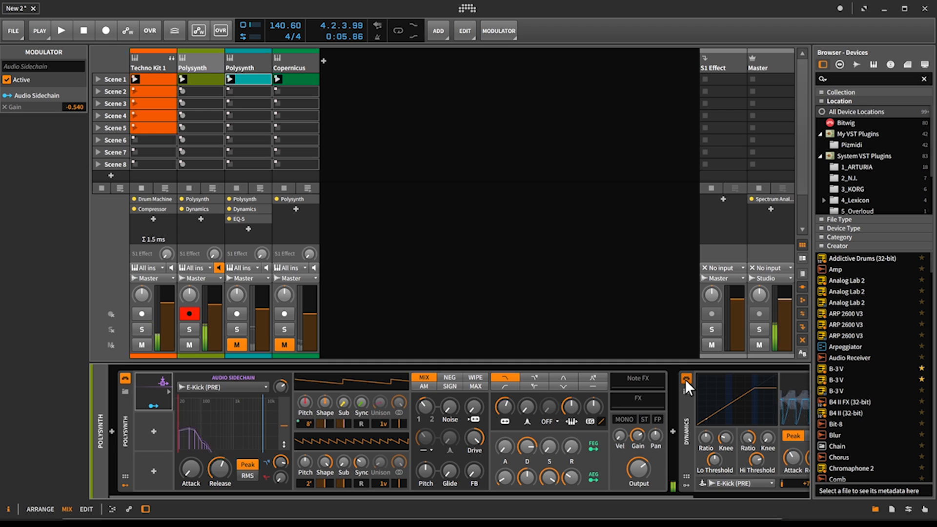
left_click(684, 379)
left_click_drag(285, 424, 284, 421)
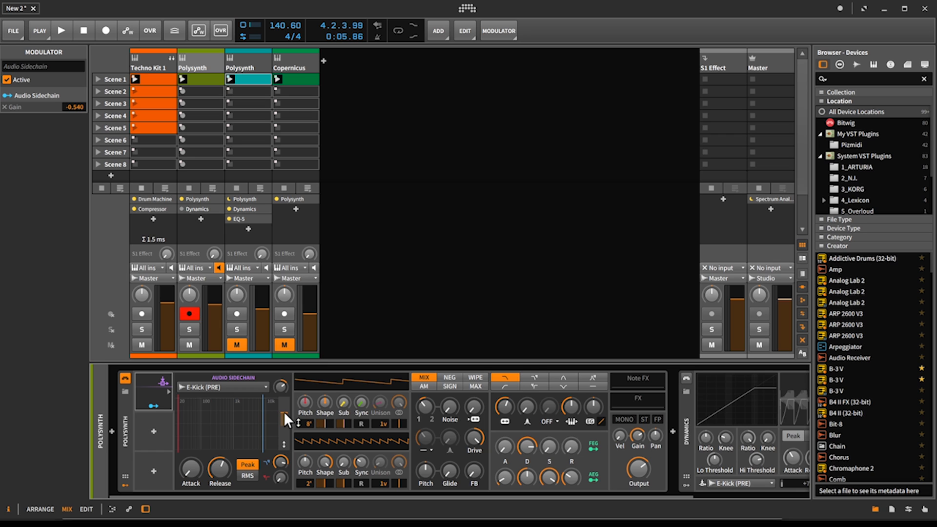
key("space")
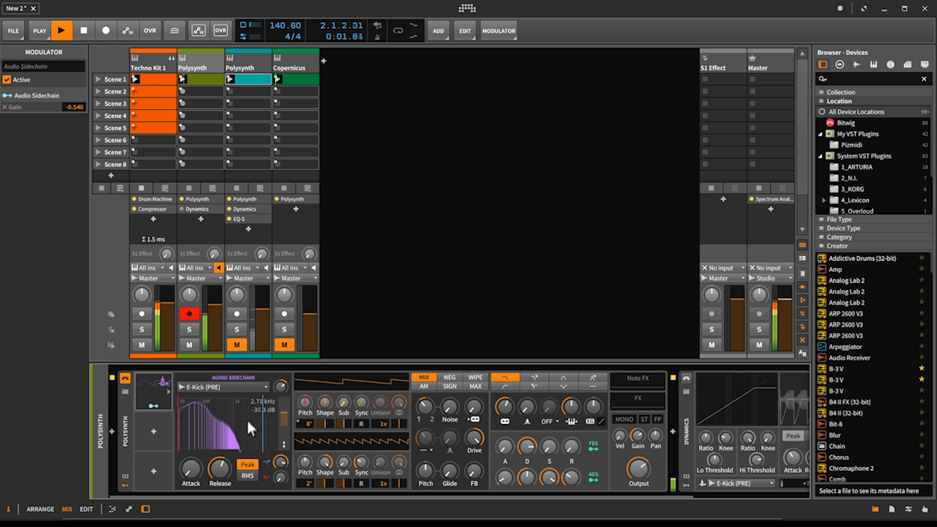
key("space")
Insert a Button modulator in the Polysynth's free slot below the Audio Sidechain
left_click(151, 429)
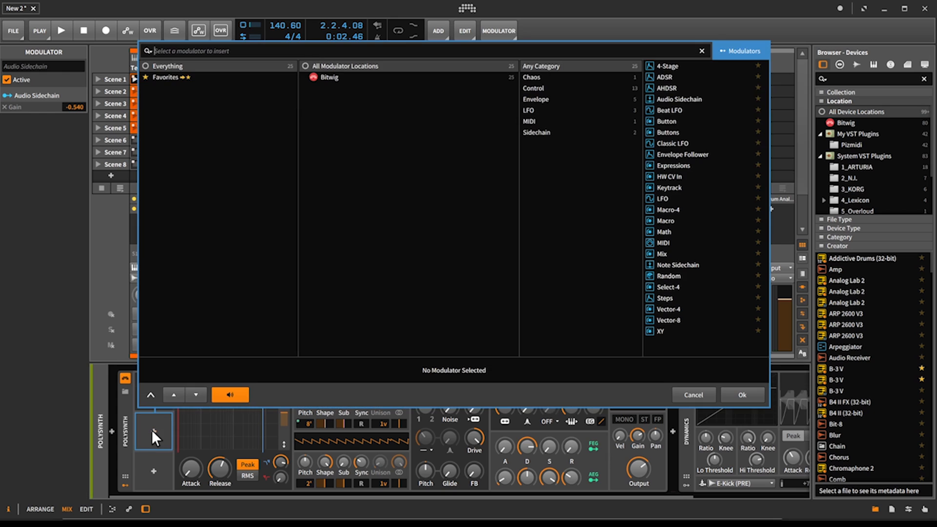
left_click(663, 121)
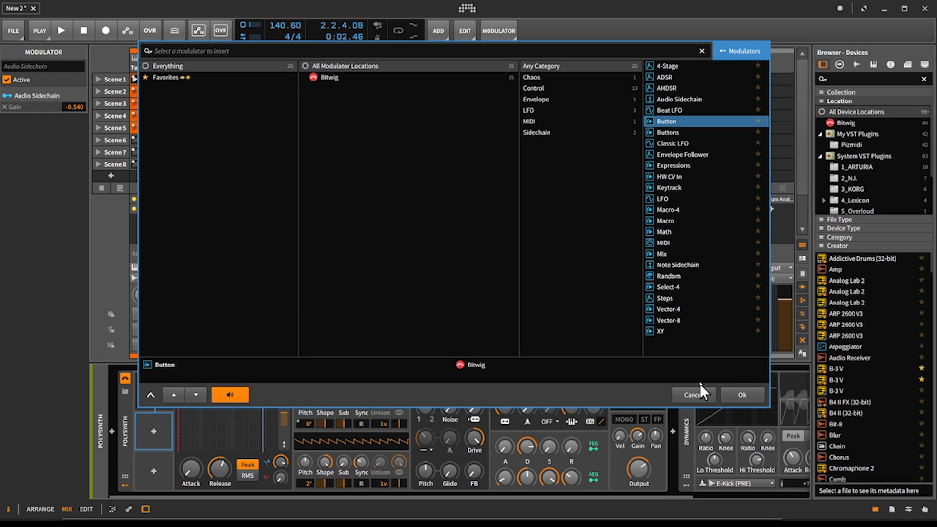
left_click(742, 391)
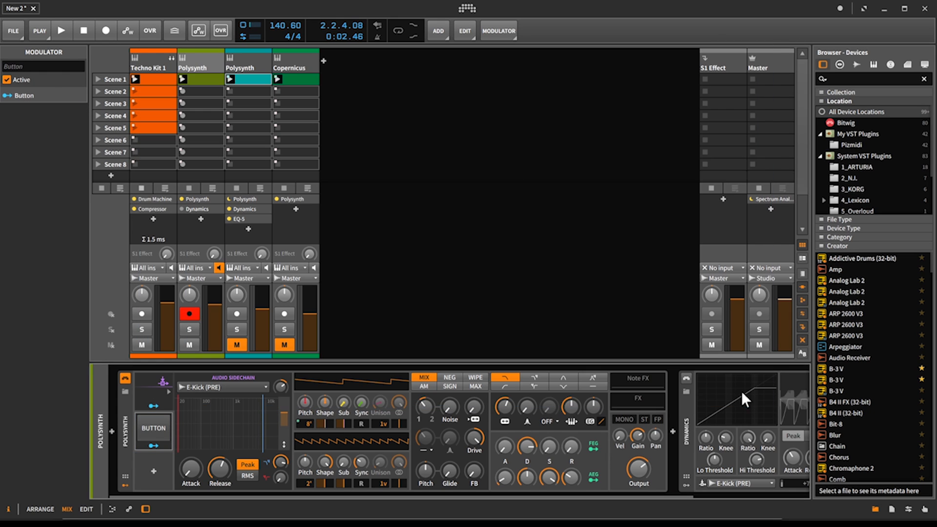
Reset the Audio Sidechain amount to about zero, map the Button to it at 0.500, and toggle the Button to test it
left_click_drag(283, 413, 283, 424)
left_click(149, 444)
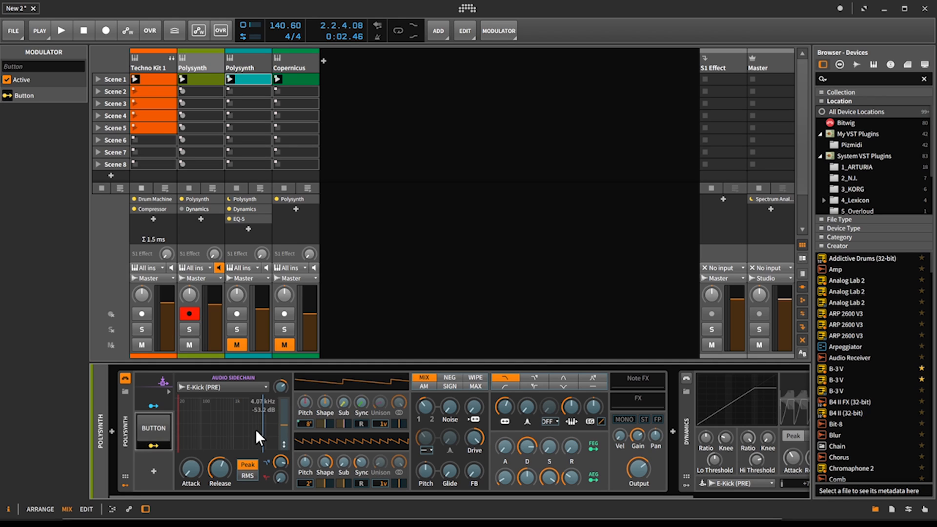
left_click_drag(282, 423, 282, 400)
left_click(150, 443)
left_click_drag(151, 423, 152, 423)
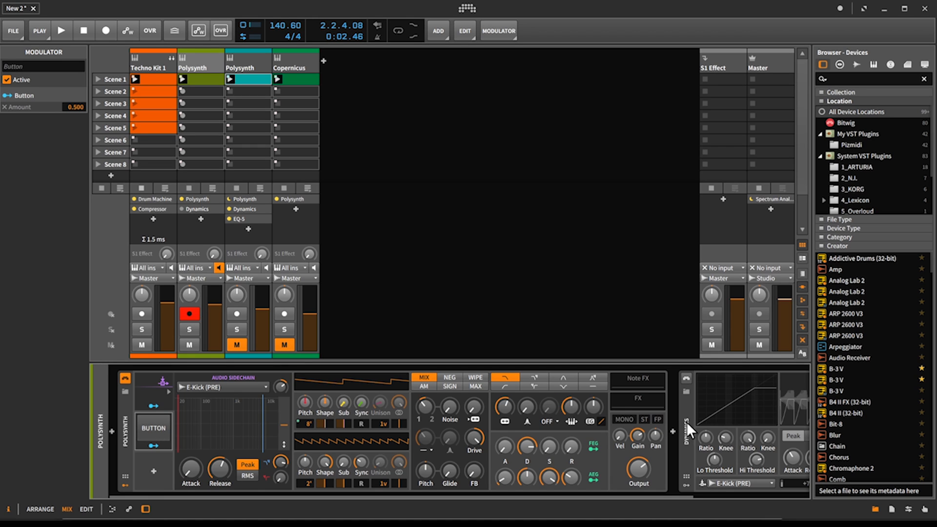
Move the Dynamics device into the Polysynth's FX chain and show that nested chain
left_click_drag(688, 420, 640, 400)
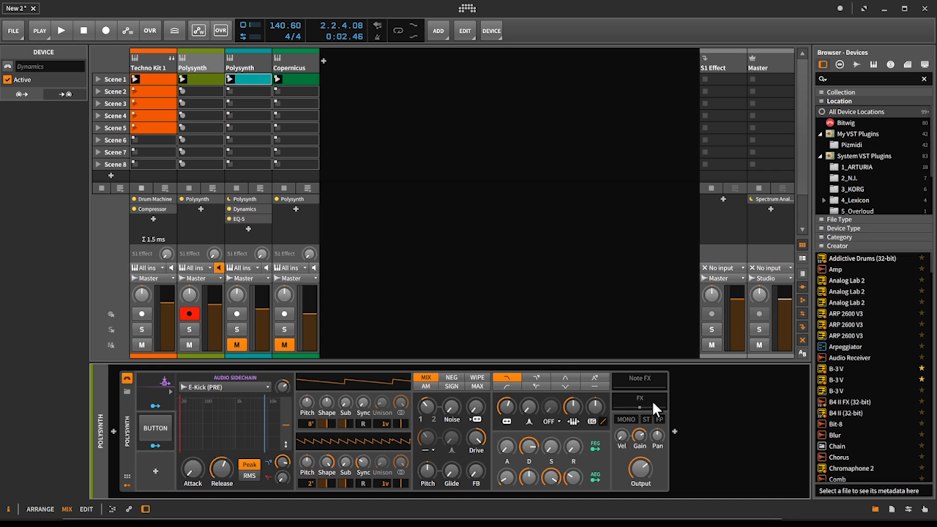
left_click(652, 400)
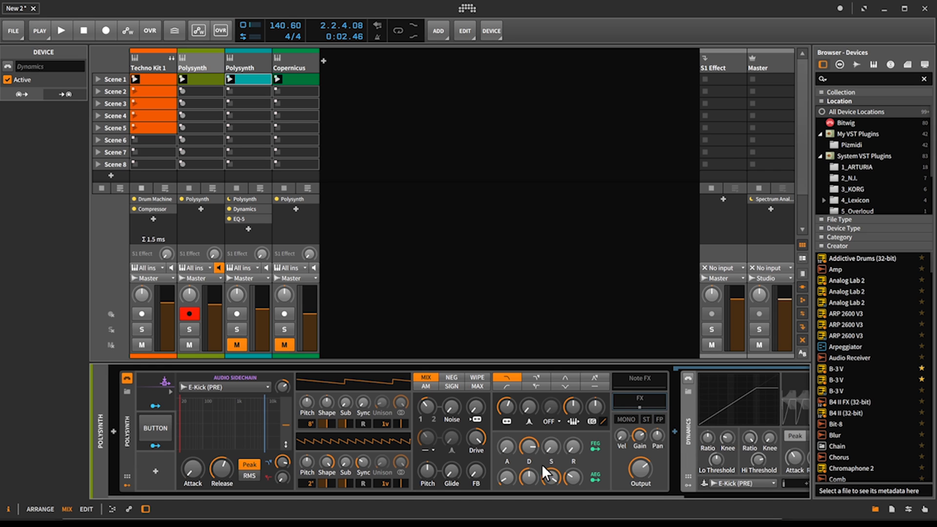
Insert a second Button modulator in the Polysynth's free slot below the first Button
left_click(151, 467)
left_click(679, 162)
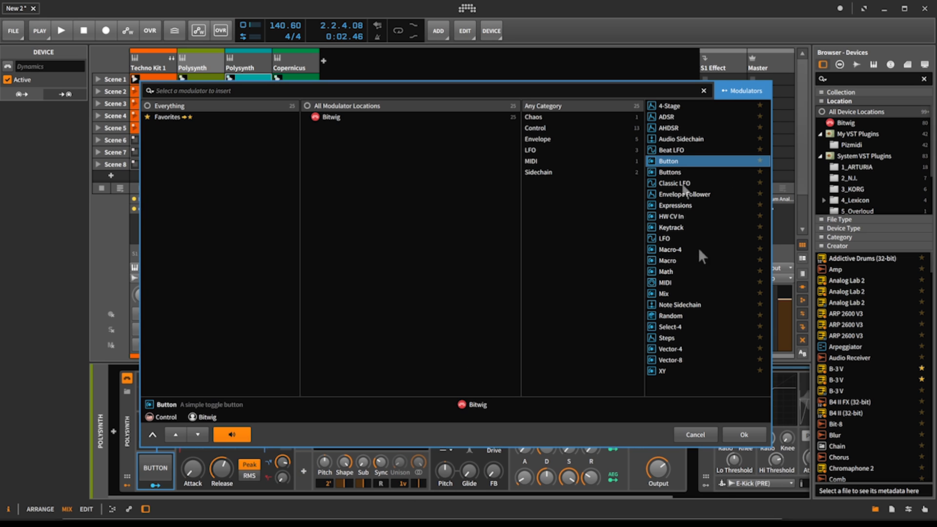
left_click(742, 435)
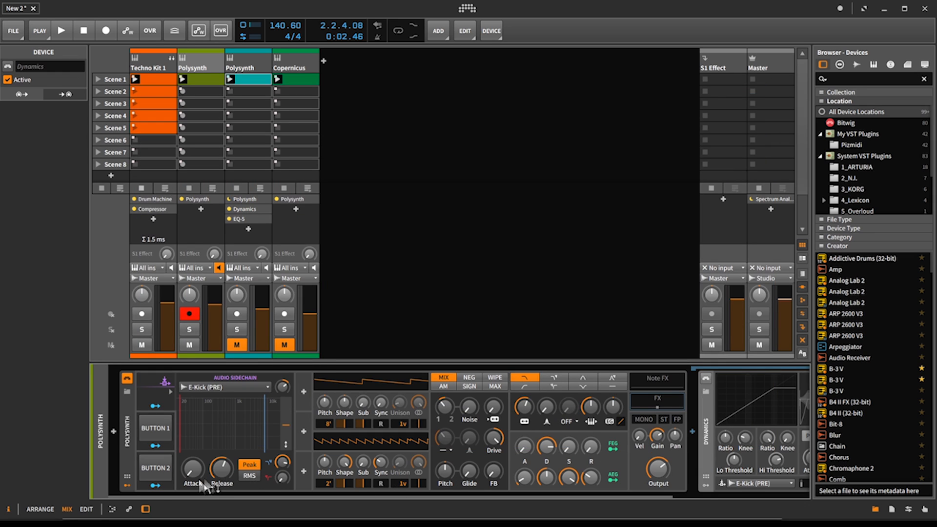
Map Button 2 to Button 1 at 1.000 and to the Dynamics device's On/Bypass at -1.000
left_click(156, 484)
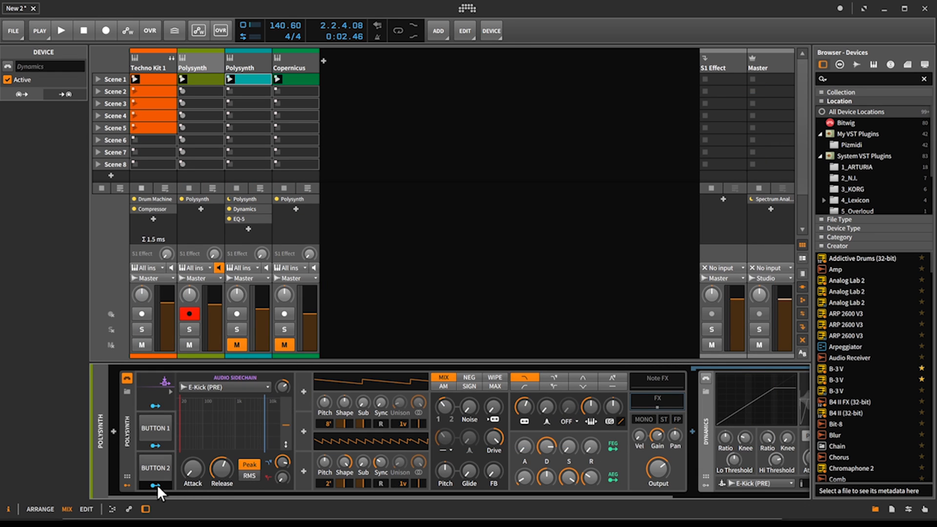
left_click(156, 428)
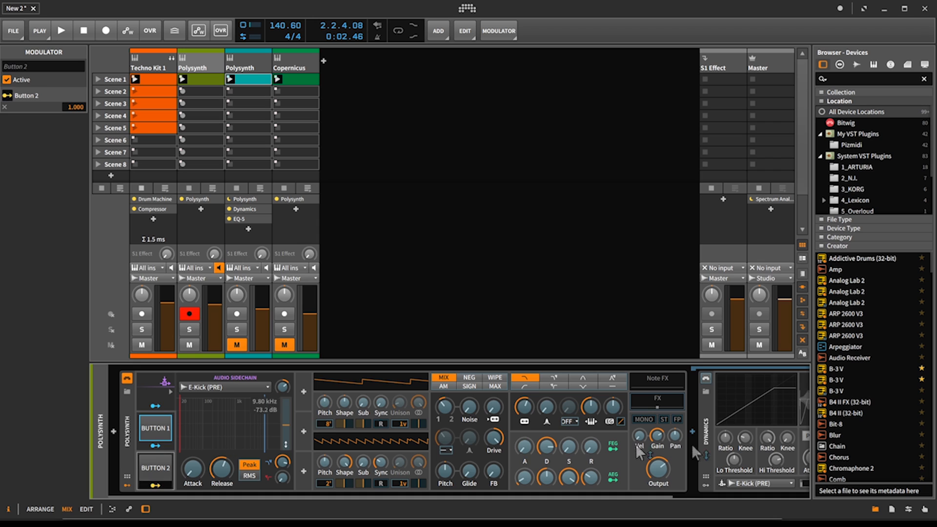
left_click(705, 378)
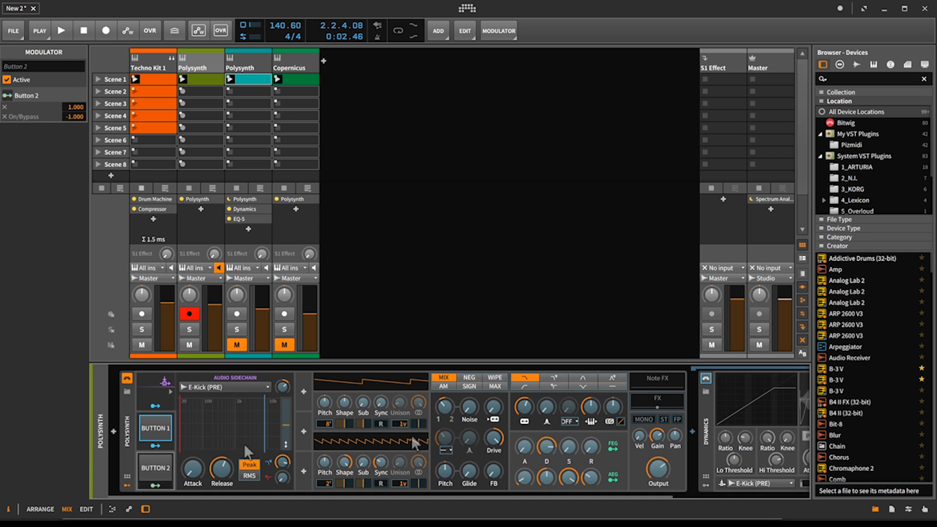
left_click(154, 484)
Switch the Dynamics device on and toggle Button 2 repeatedly to test that it swaps between Dynamics and Button 1
left_click(151, 468)
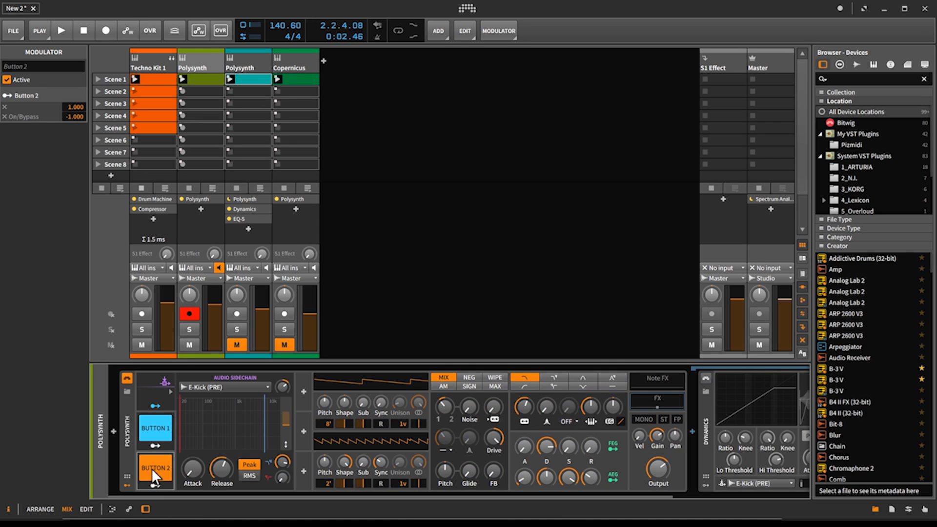
left_click(151, 467)
left_click(151, 468)
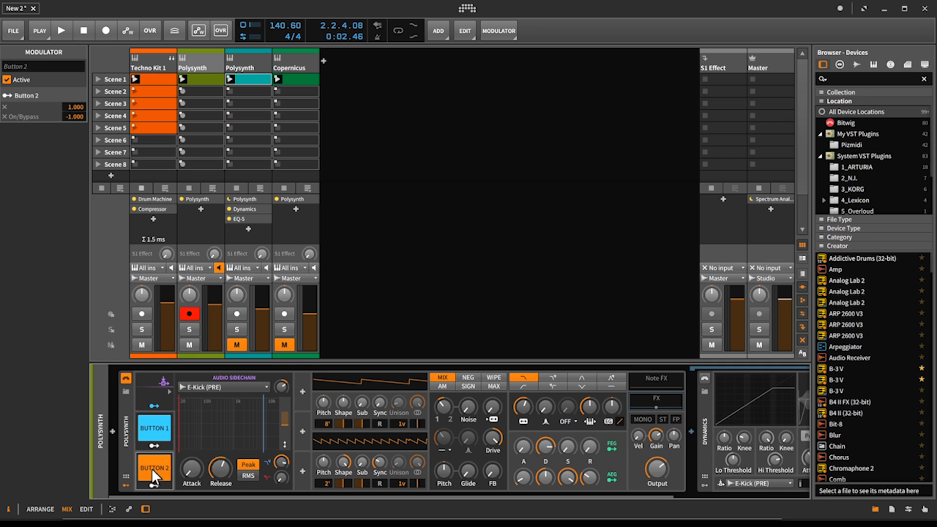
left_click(151, 467)
left_click(152, 467)
left_click(151, 467)
left_click(703, 377)
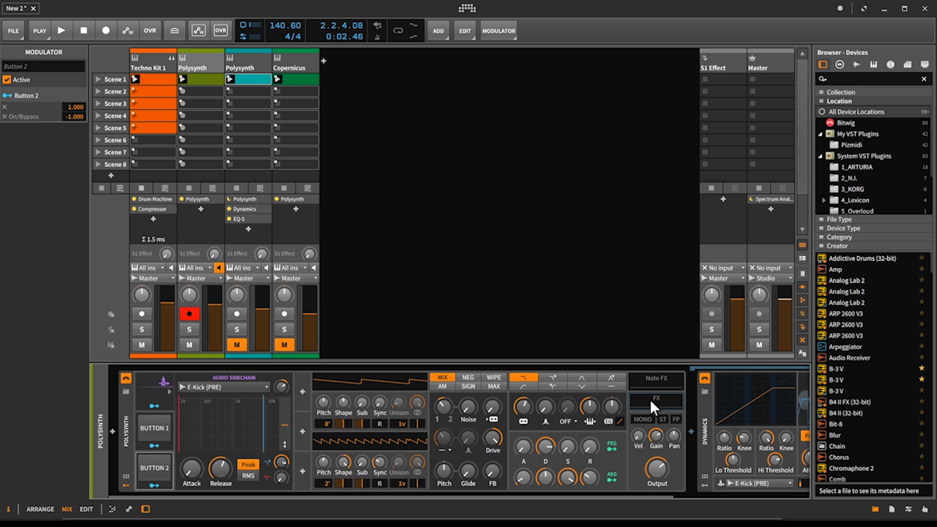
left_click(141, 466)
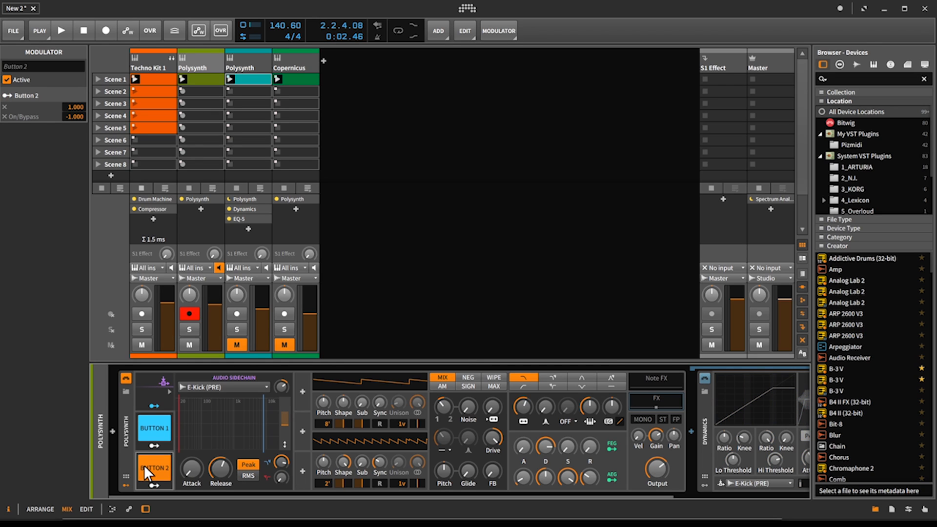
left_click(143, 464)
left_click(143, 464)
left_click(144, 464)
Play the clips while toggling Button 2 to compare both ducking methods, raise the Audio Sidechain's upper cutoff frequency, and stop playback
key("space")
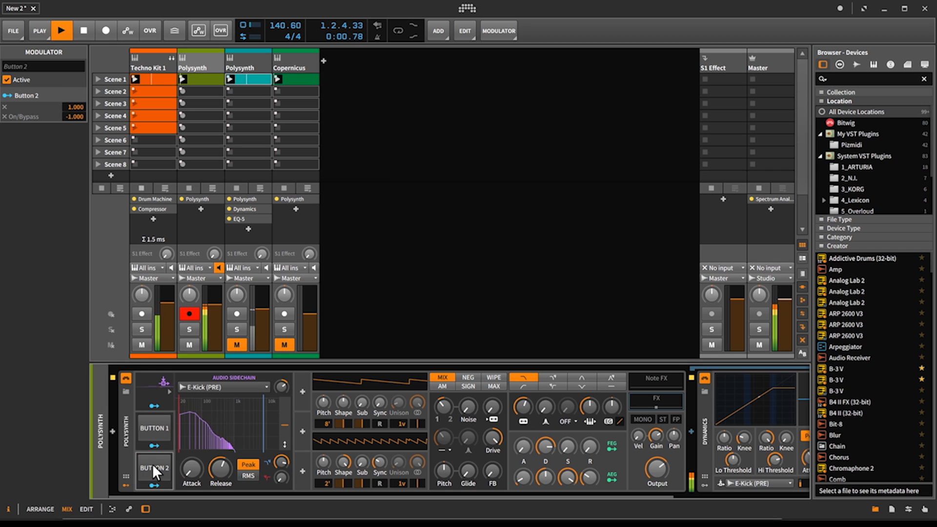
left_click(152, 464)
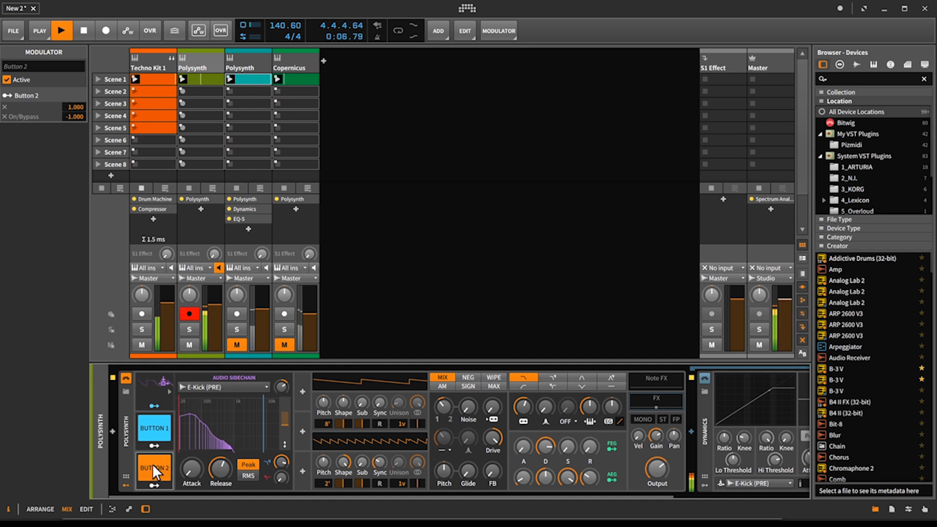
left_click(152, 463)
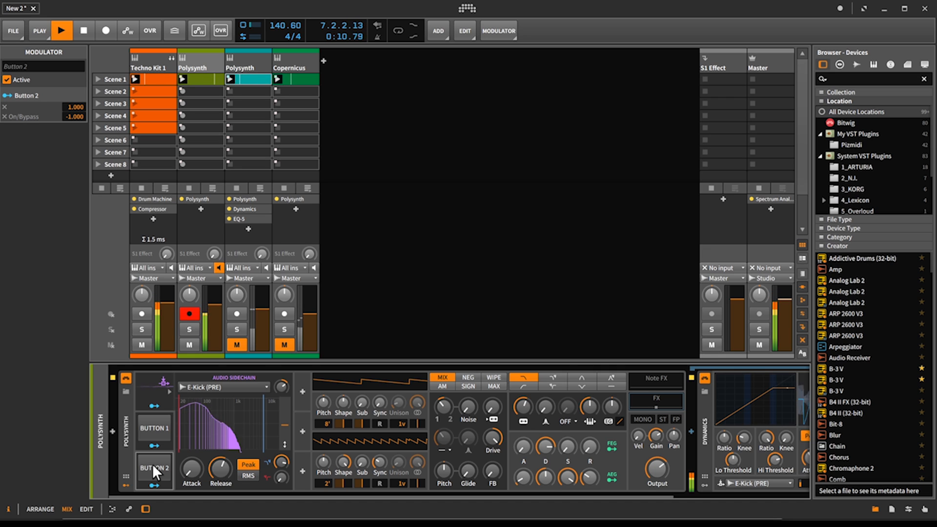
left_click(152, 463)
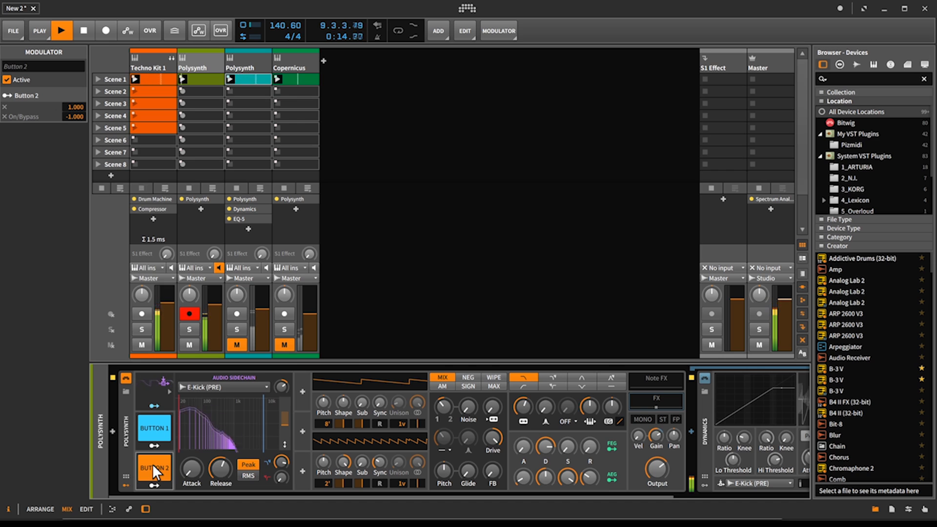
left_click(152, 463)
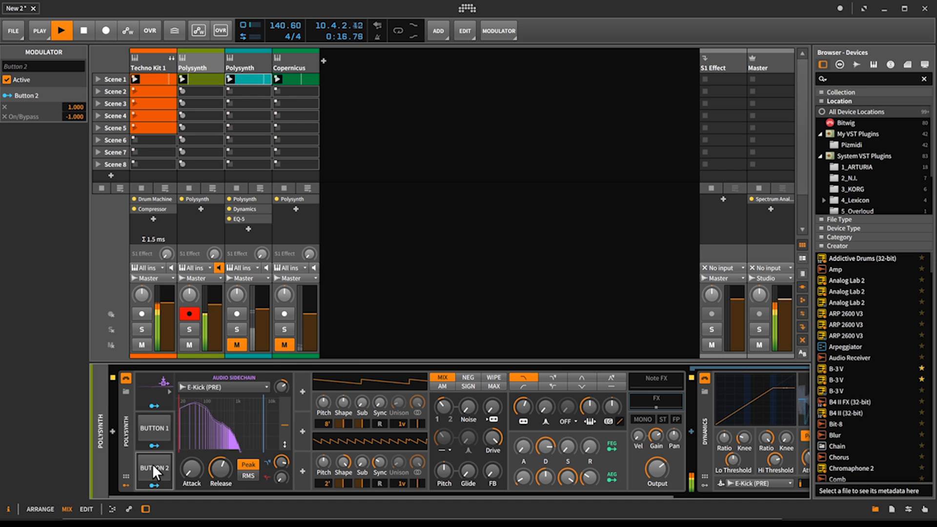
left_click(152, 464)
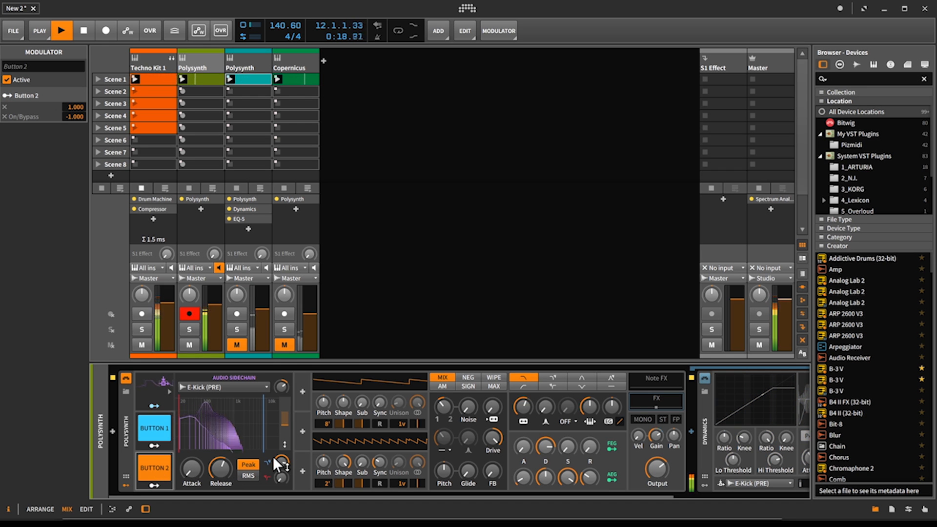
mouse_move(281, 462)
left_mouse_down()
mouse_move(281, 488)
mouse_move(281, 454)
left_mouse_up()
key("space")
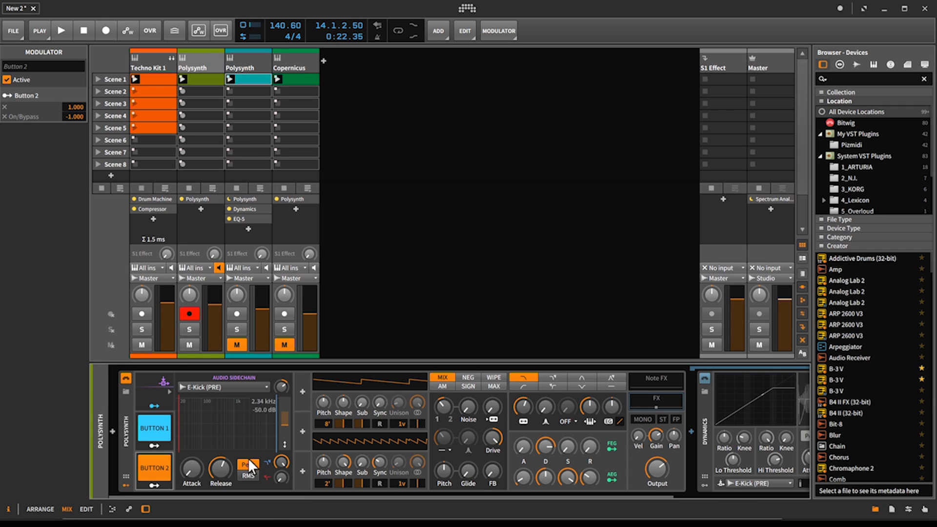
Switch Button 2 off and examine the Dynamics device's sidechain FX chain alongside the Polysynth's Audio Sidechain modulator
scroll(593, 464, "right", 3)
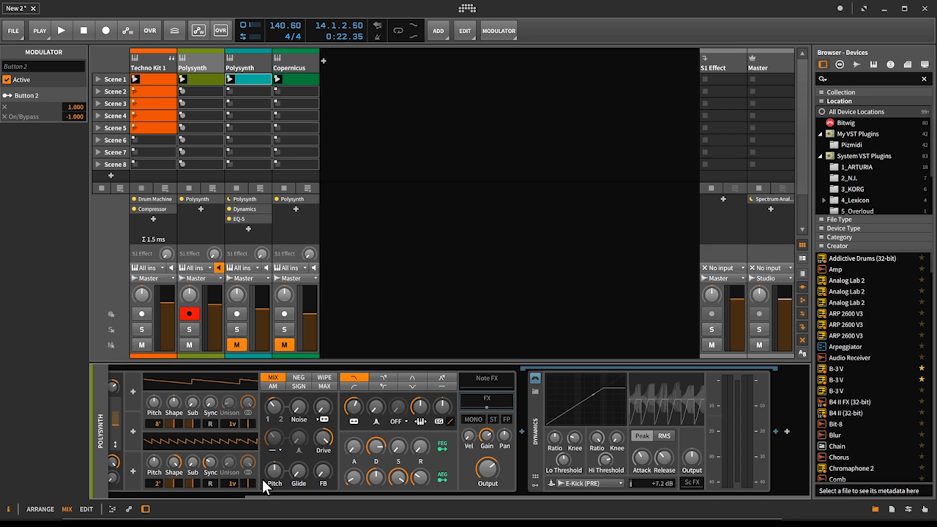
scroll(262, 478, "left", 5)
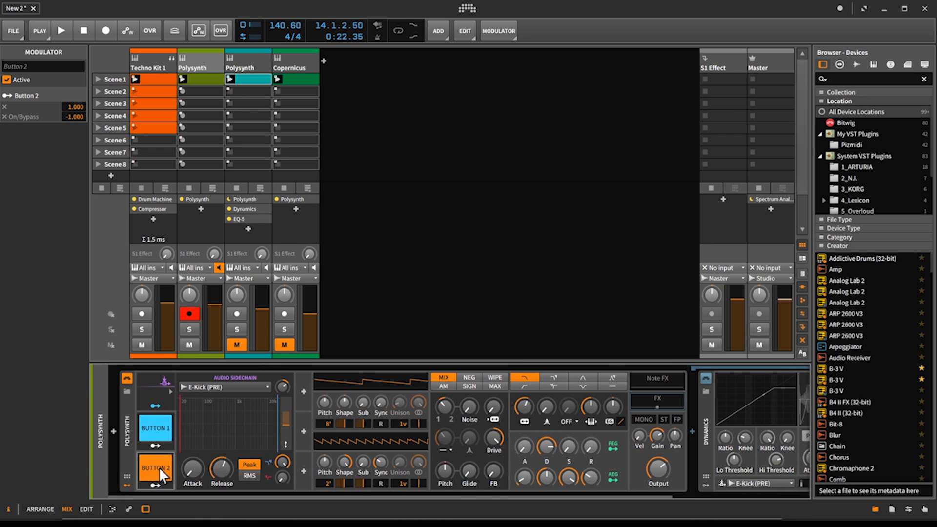
scroll(341, 461, "right", 3)
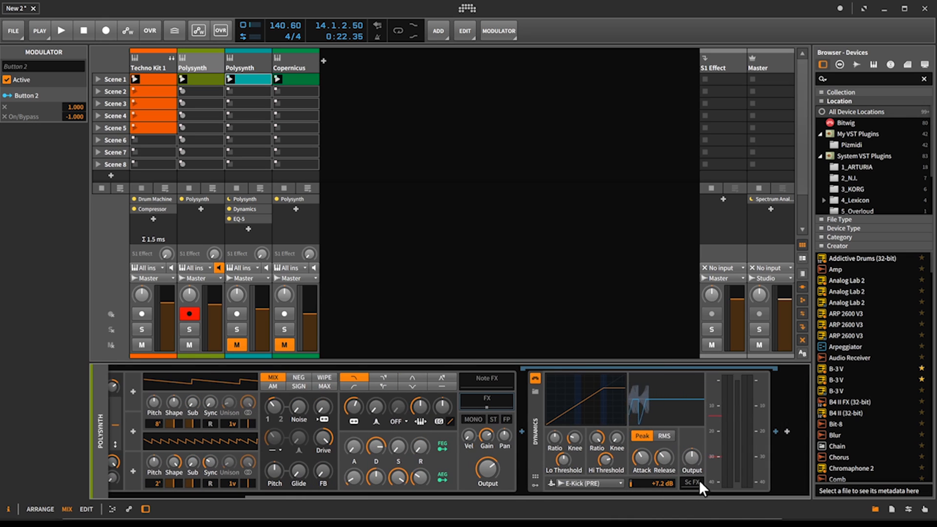
left_click(692, 482)
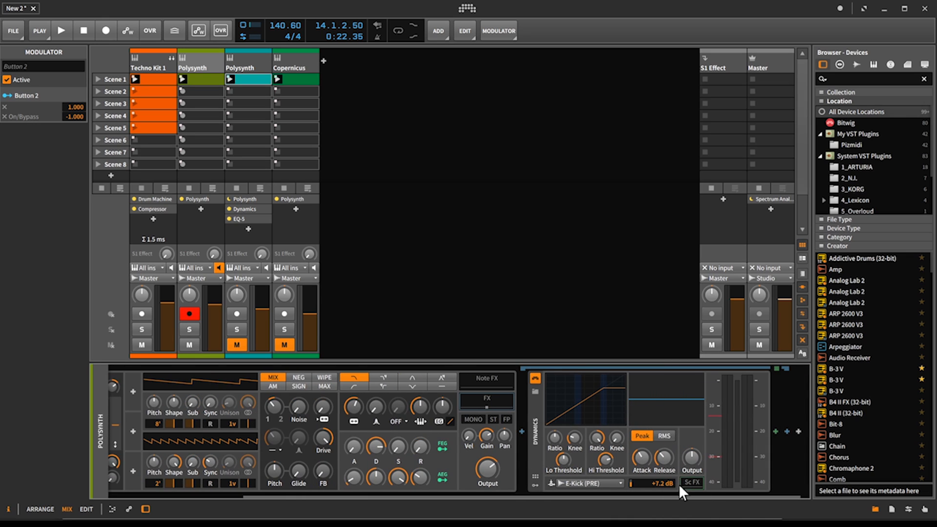
scroll(491, 453, "left", 5)
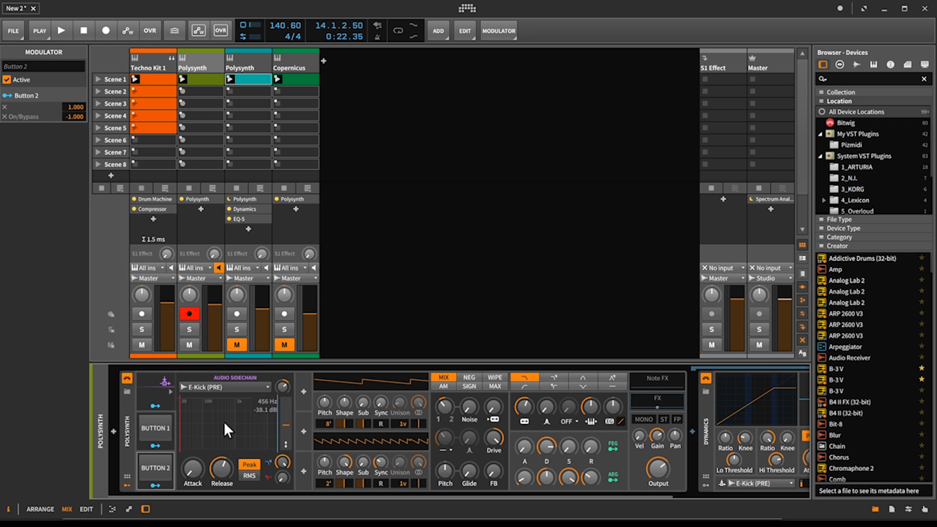
scroll(224, 420, "right", 5)
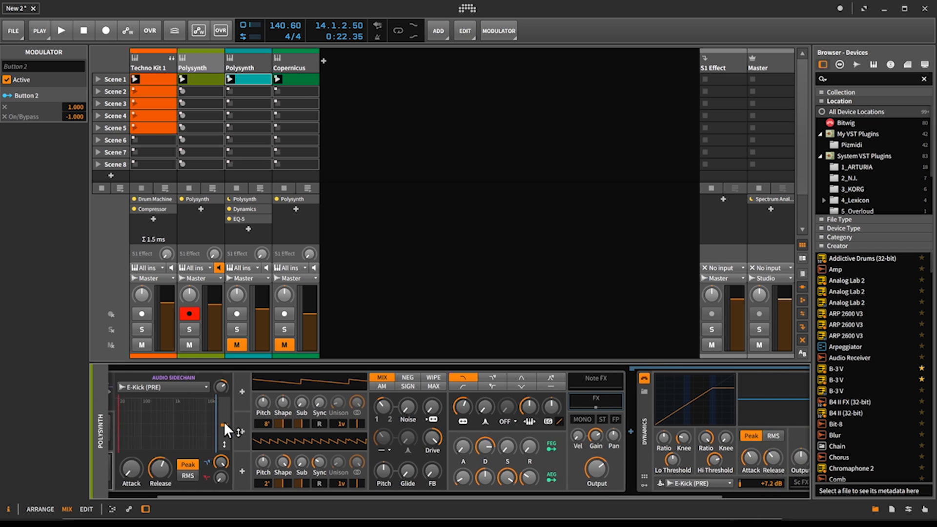
scroll(223, 421, "left", 5)
scroll(224, 420, "right", 5)
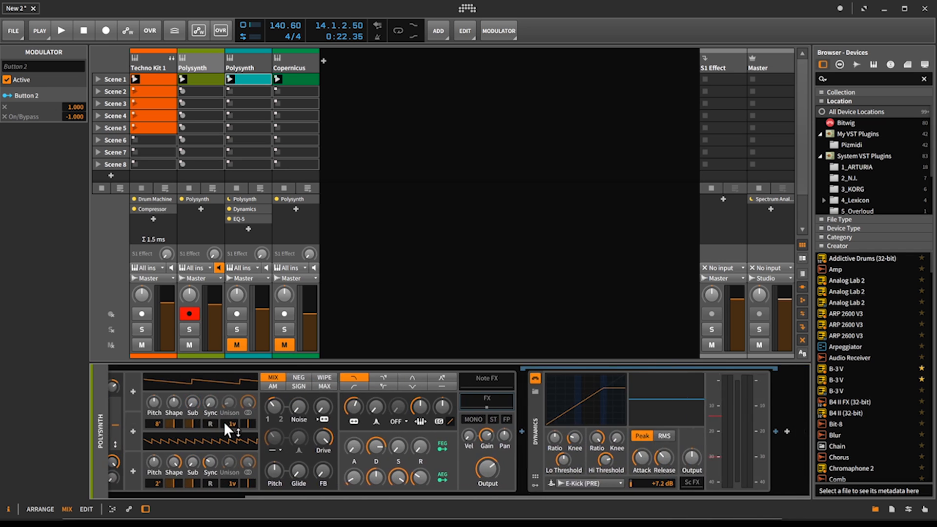
scroll(223, 421, "left", 5)
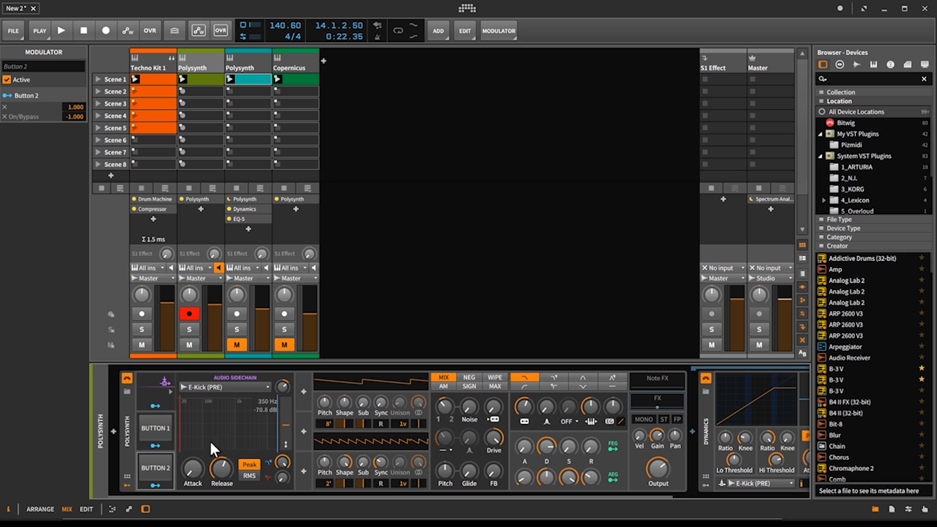
Select the Polysynth device and review its modulation mappings and its device chain up to the nested Dynamics
left_click(125, 440)
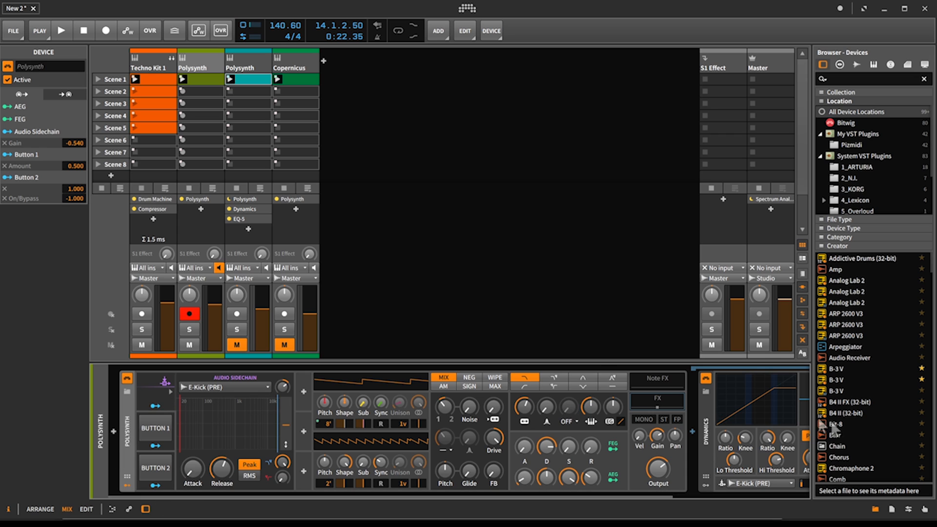
scroll(561, 405, "down", 2)
scroll(553, 405, "up", 2)
scroll(393, 367, "right", 3)
scroll(394, 367, "left", 3)
scroll(315, 390, "right", 3)
scroll(313, 385, "left", 3)
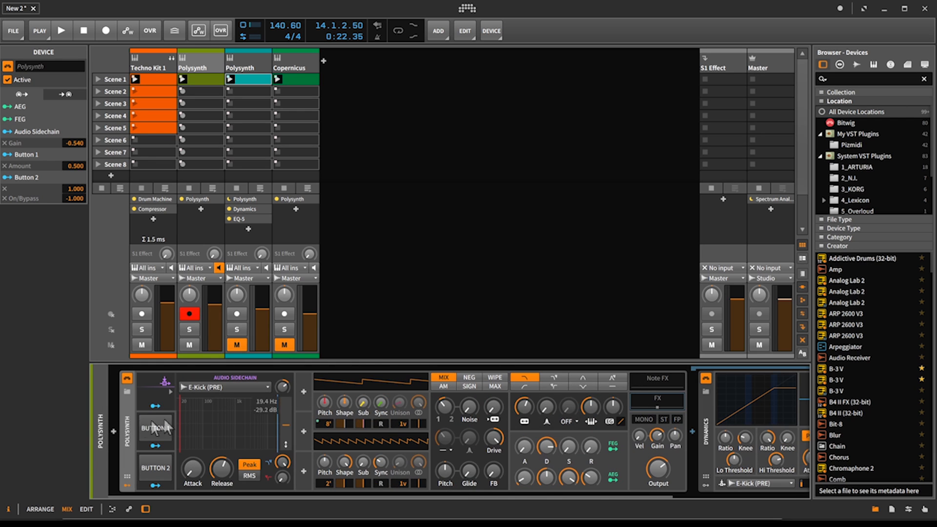